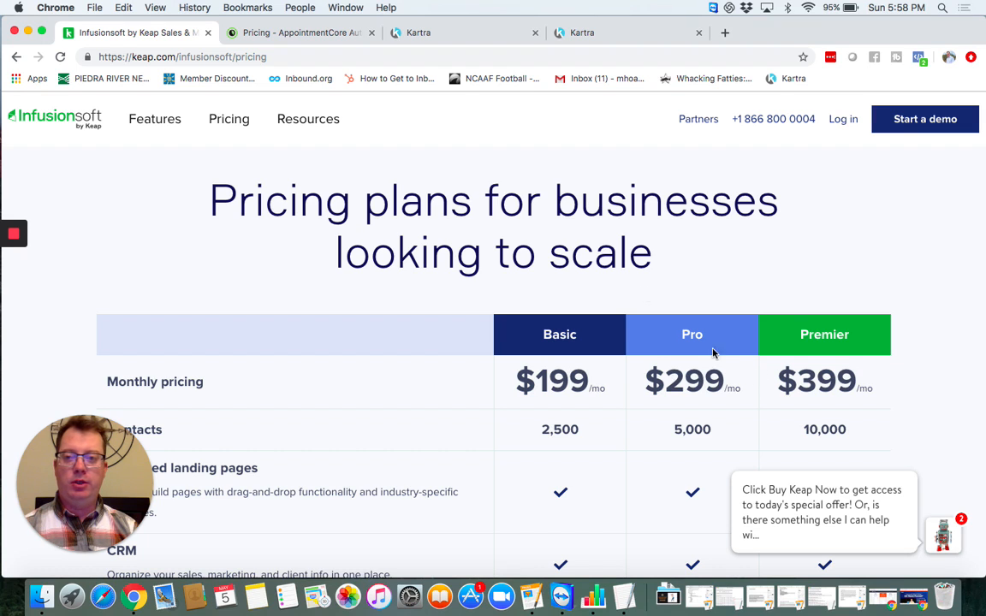
Review the AppointmentCore pricing plans, and look over the Kartra integrations page
left_click(334, 38)
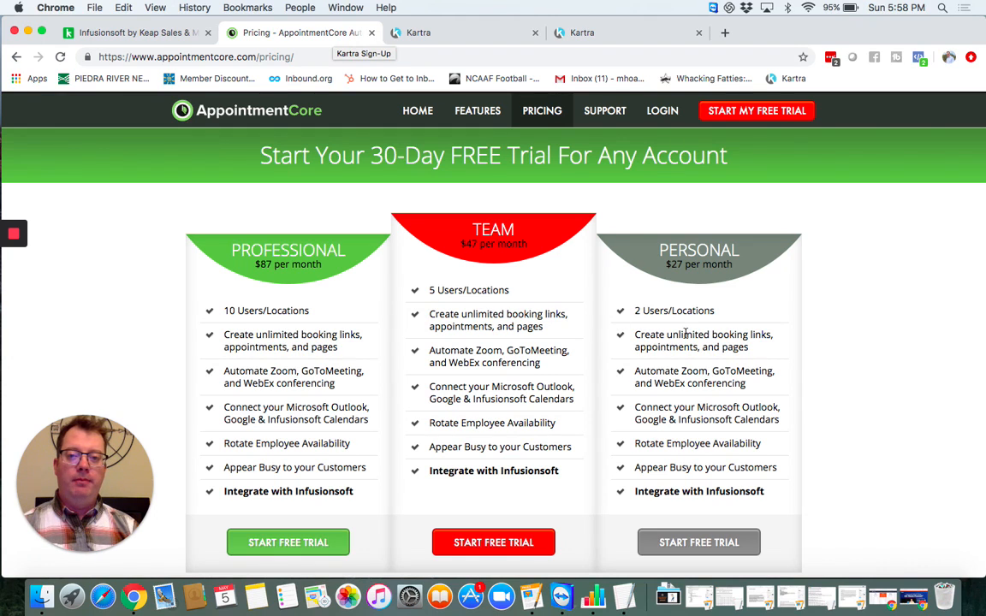
scroll(685, 334, "down", 1)
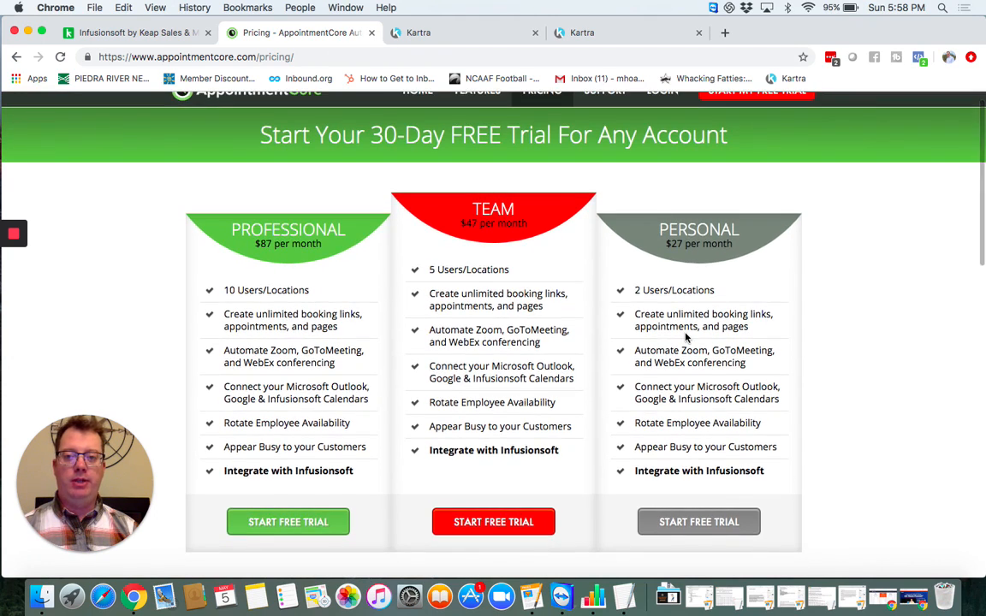
scroll(686, 338, "up", 1)
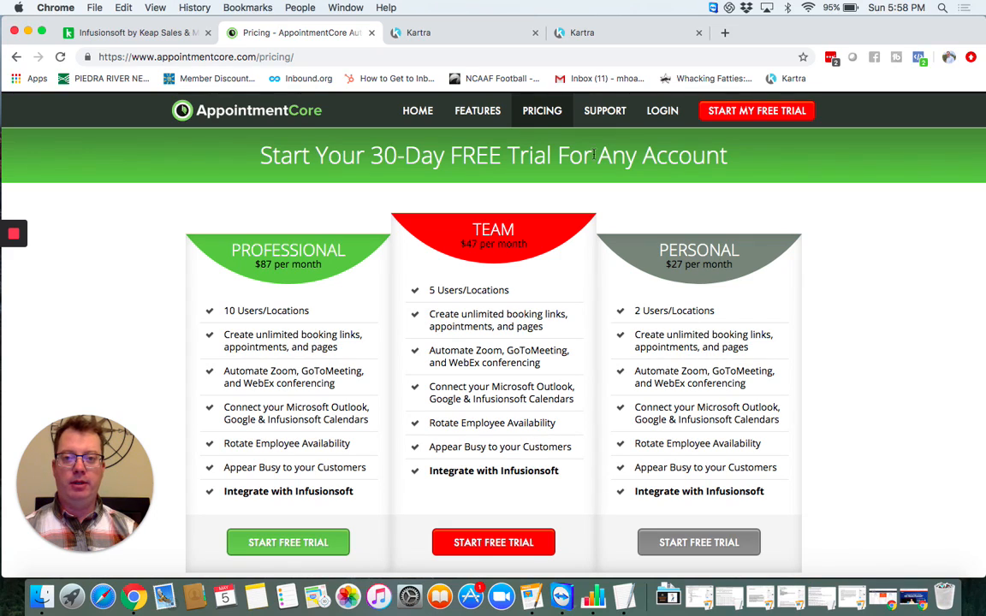
left_click(460, 40)
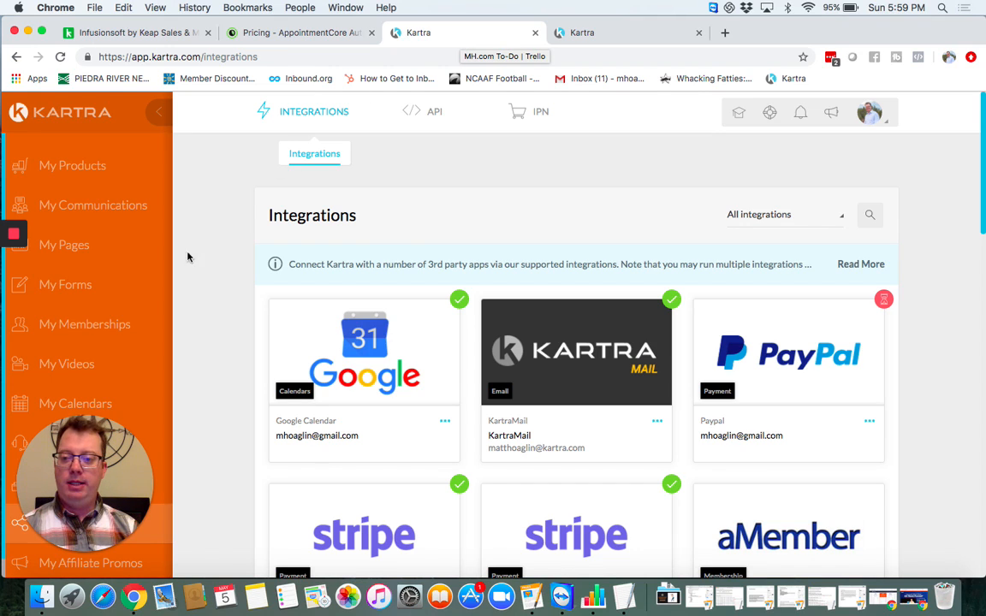
scroll(133, 310, "down", 1)
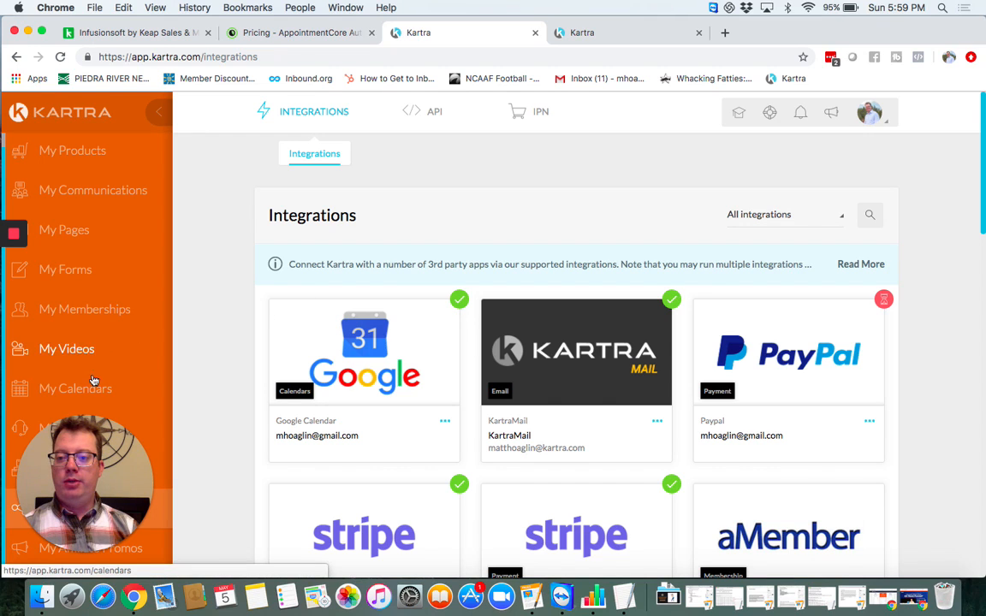
Open the existing one-hour call calendar in Kartra for editing, keeping its name
left_click(604, 34)
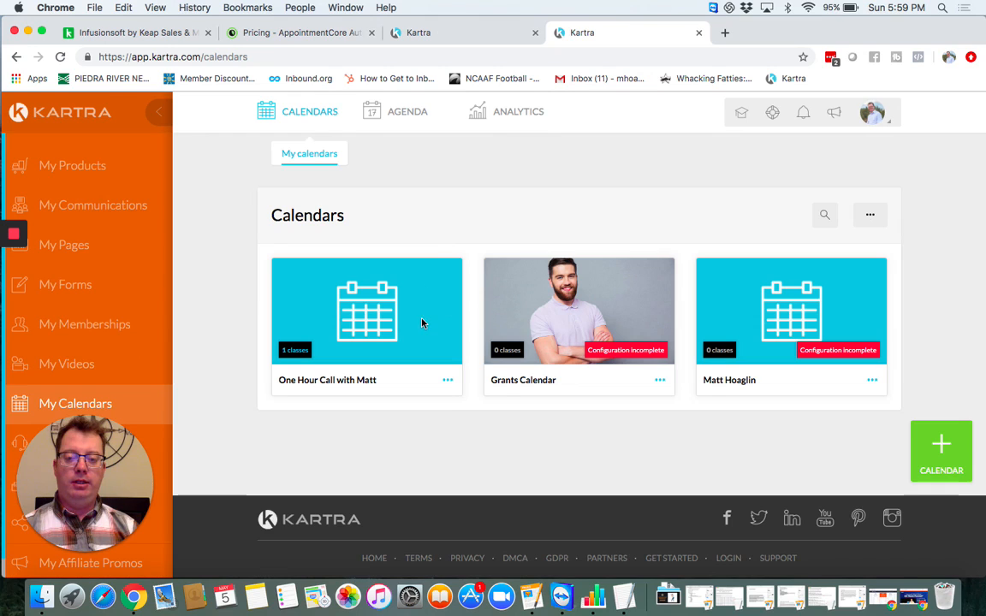
left_click(447, 381)
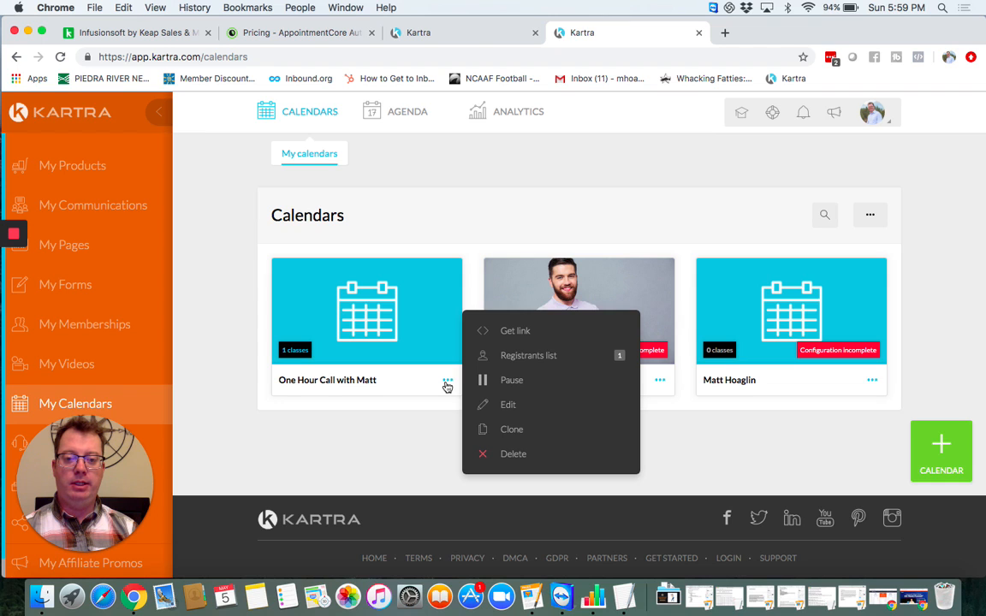
left_click(502, 407)
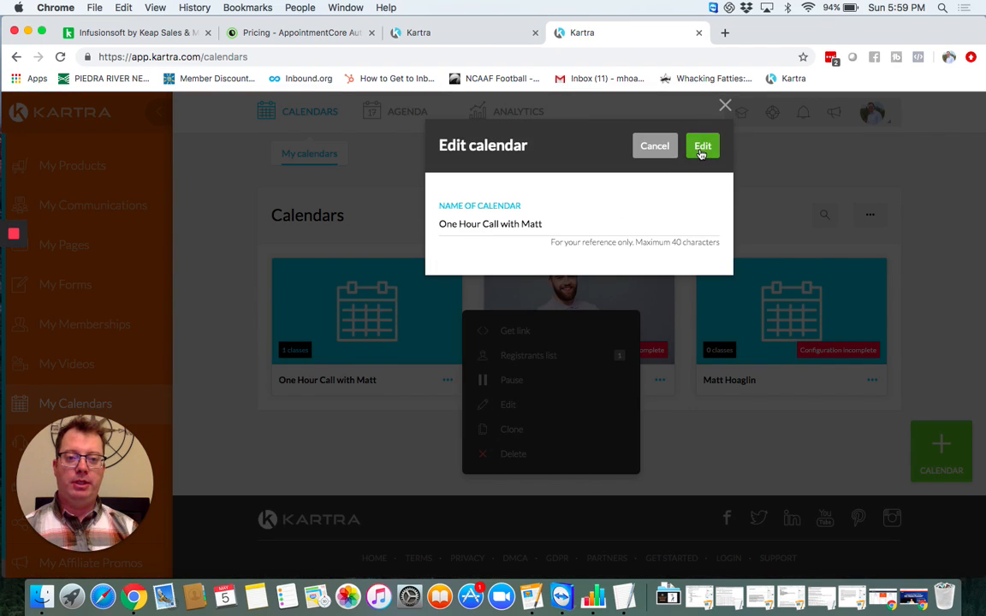
left_click(701, 148)
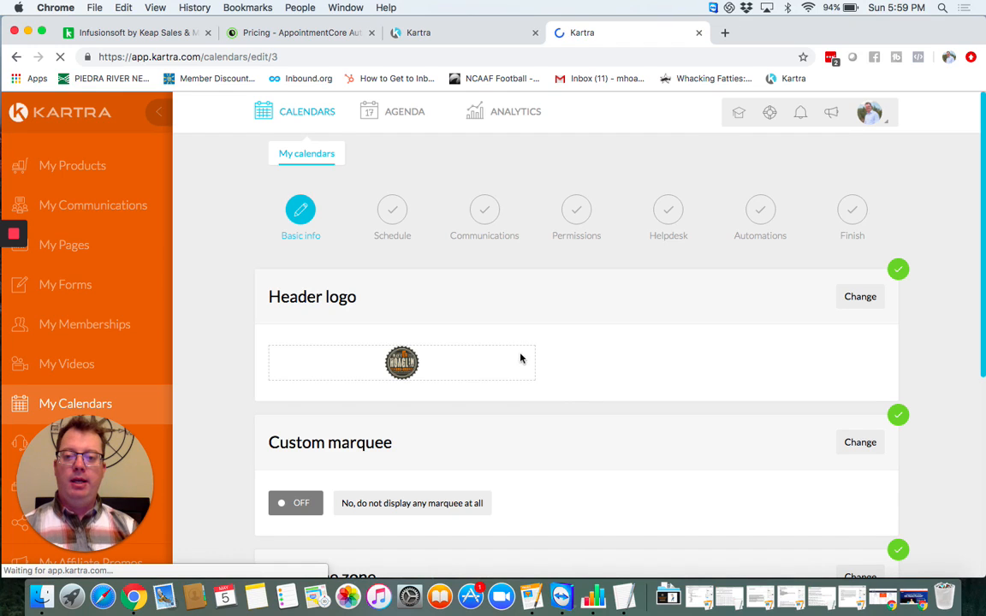
Review the header logo, custom marquee and user time zone settings, and save them to advance to Schedule
scroll(518, 385, "down", 1)
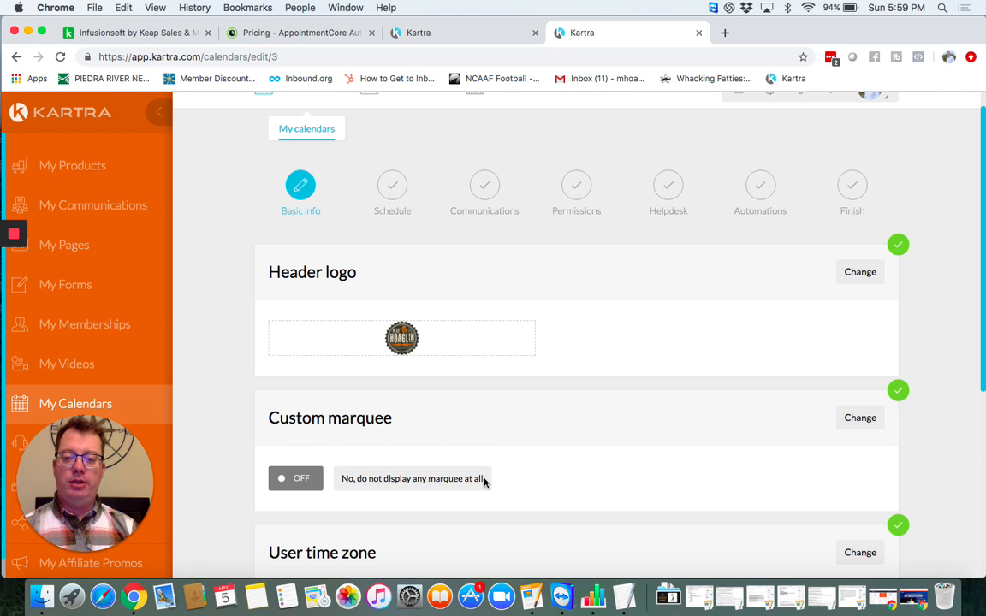
scroll(485, 482, "down", 3)
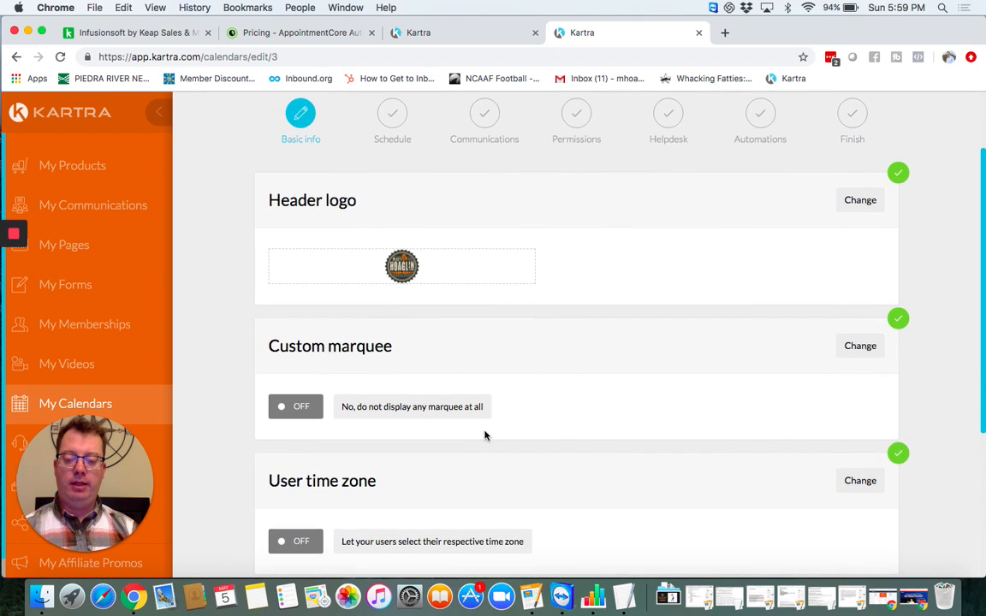
scroll(485, 435, "down", 3)
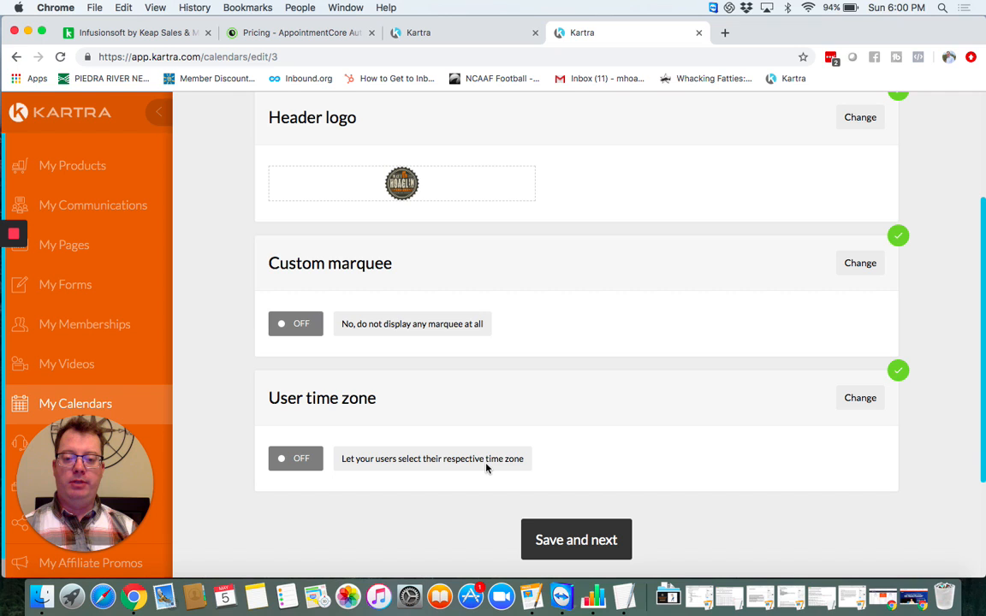
scroll(487, 468, "up", 1)
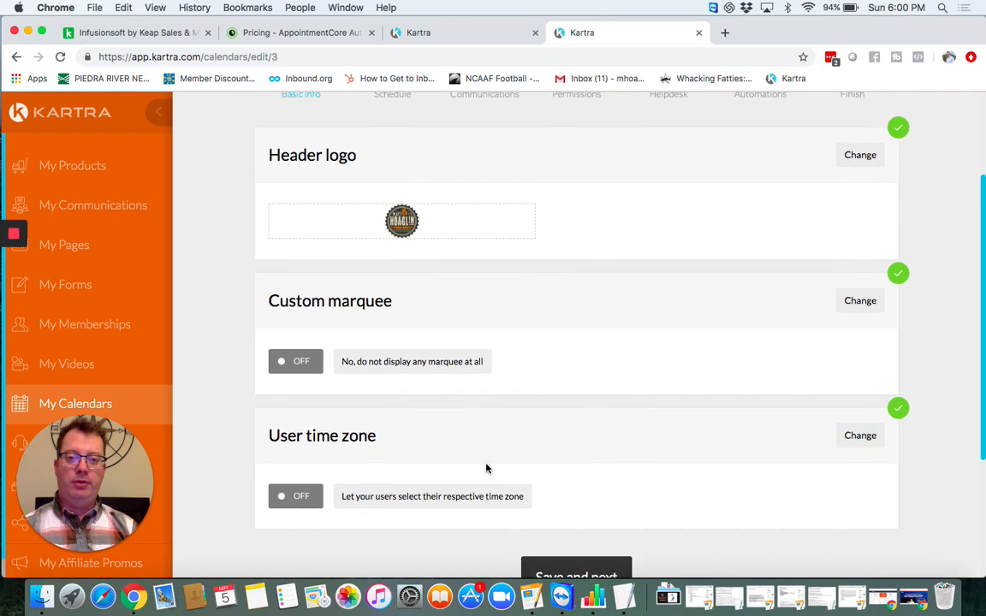
scroll(487, 467, "down", 3)
left_click(573, 523)
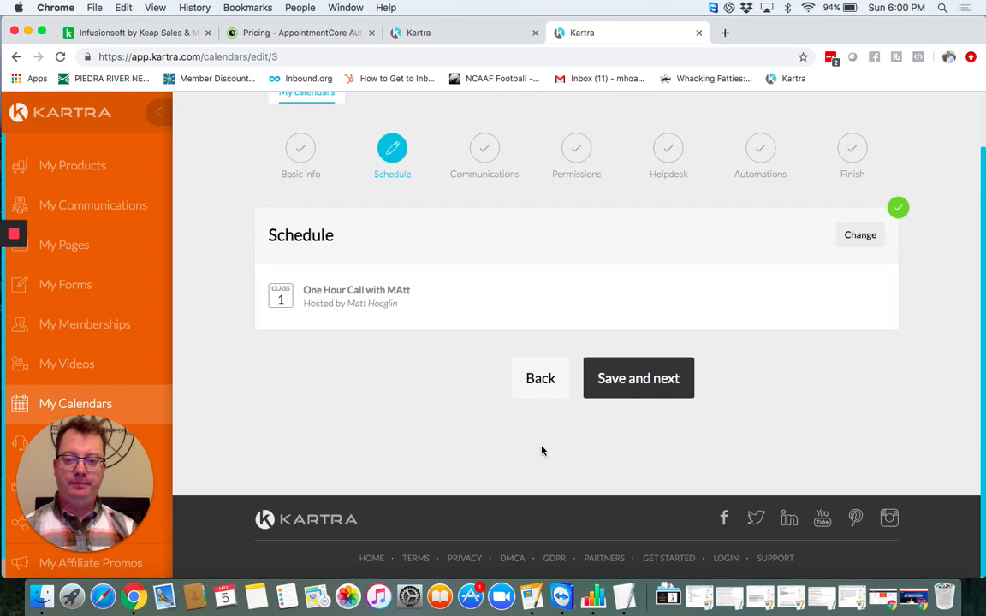
Open the calendar's schedule for changes and examine the class details, session duration, available hours and available dates
left_click(850, 241)
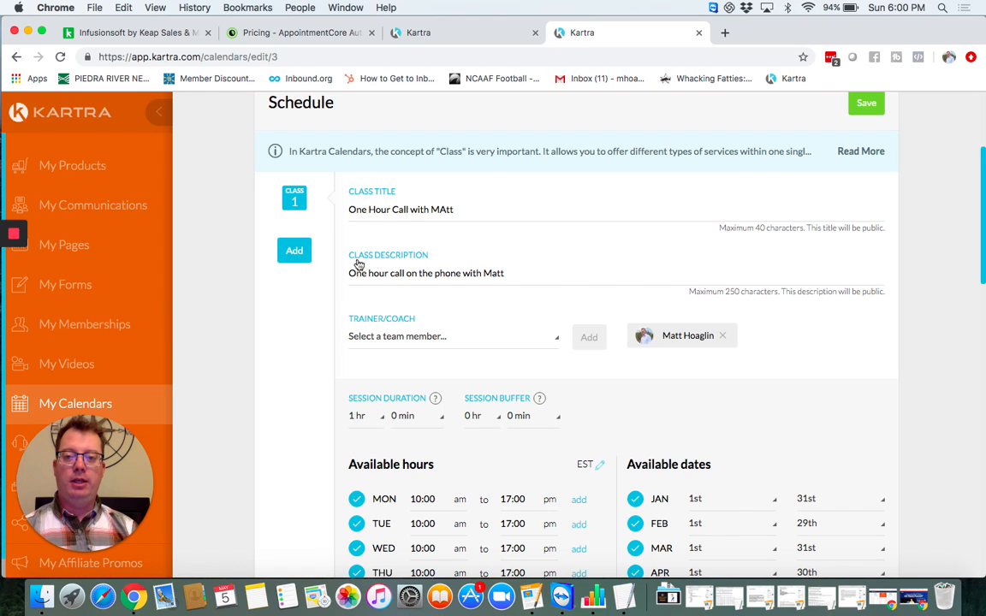
scroll(323, 310, "down", 1)
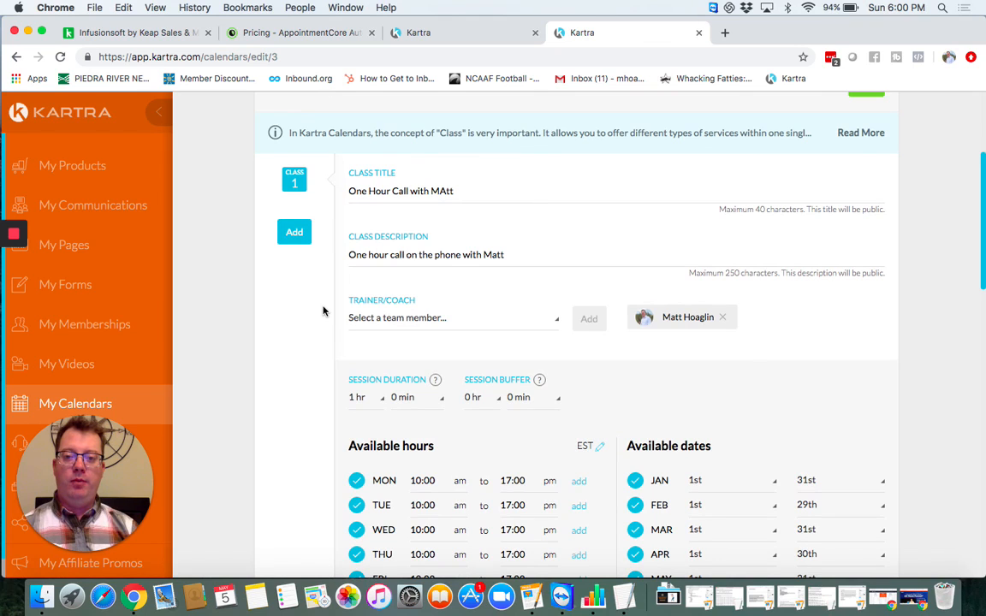
scroll(337, 286, "down", 2)
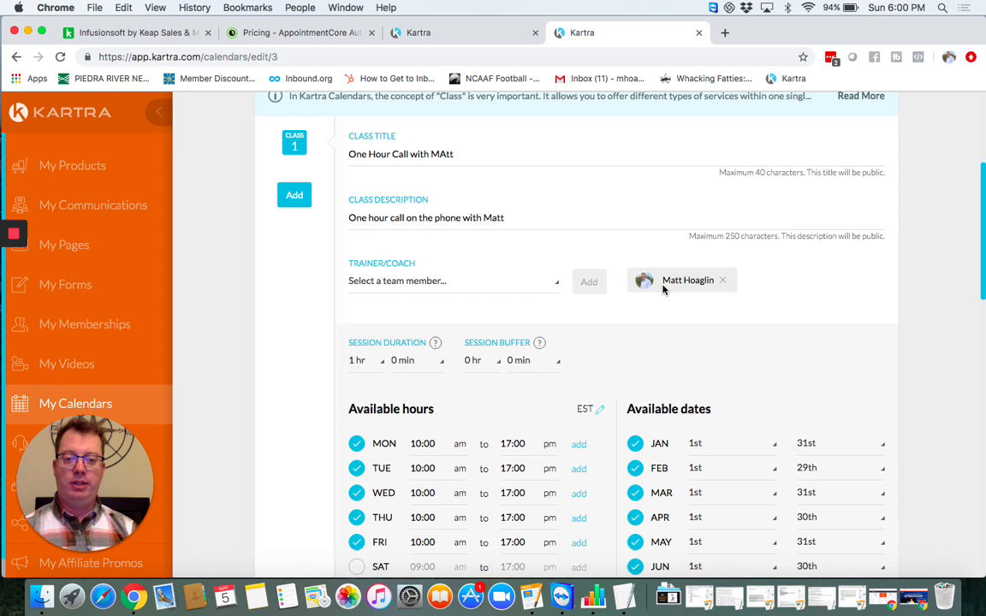
scroll(664, 290, "down", 3)
scroll(463, 386, "down", 3)
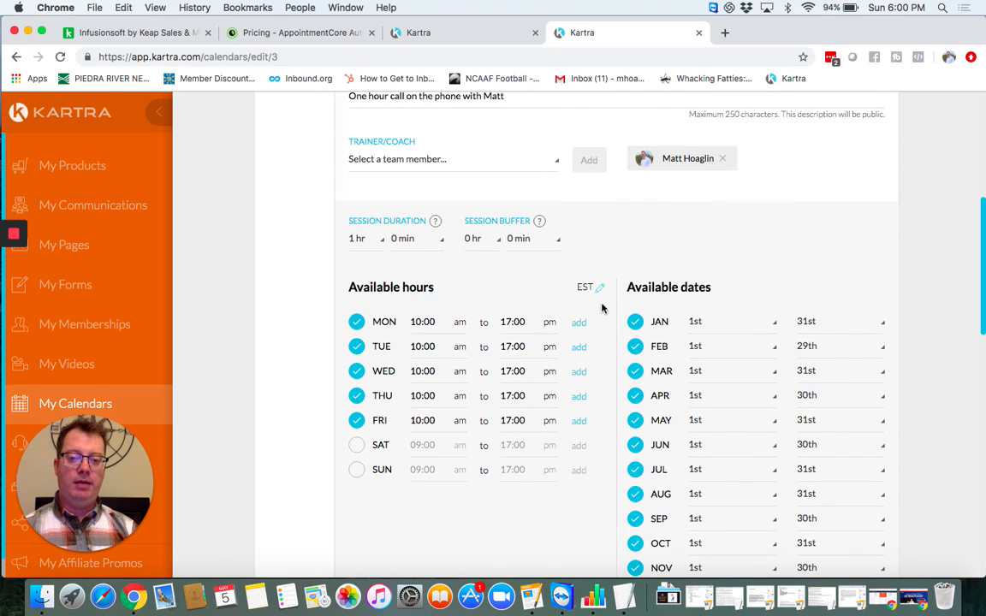
scroll(740, 366, "down", 3)
scroll(740, 366, "down", 3)
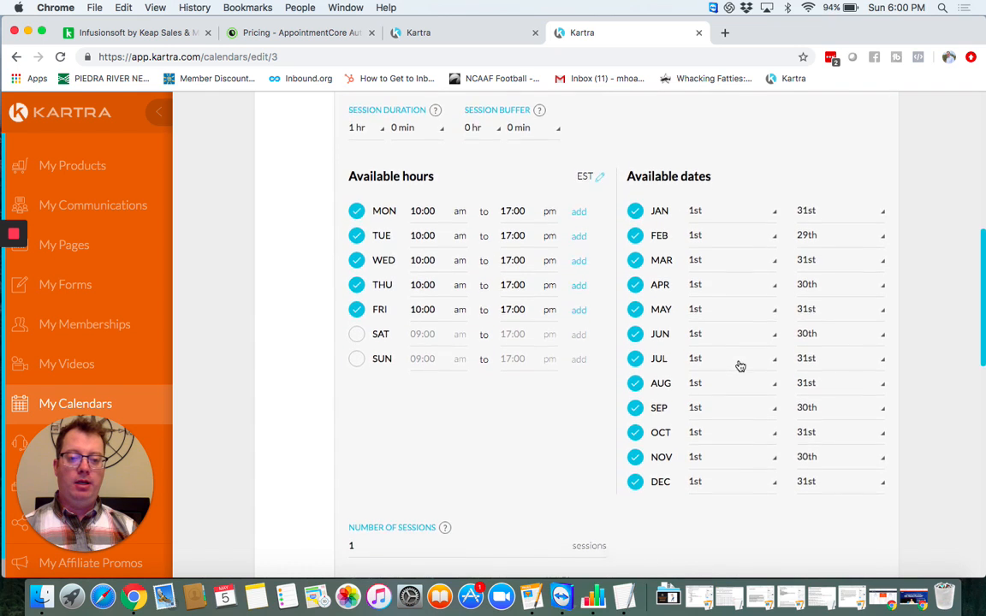
Examine the number of sessions, minimum booking notice, date blocking and free or payment options, and save the schedule
scroll(740, 365, "down", 5)
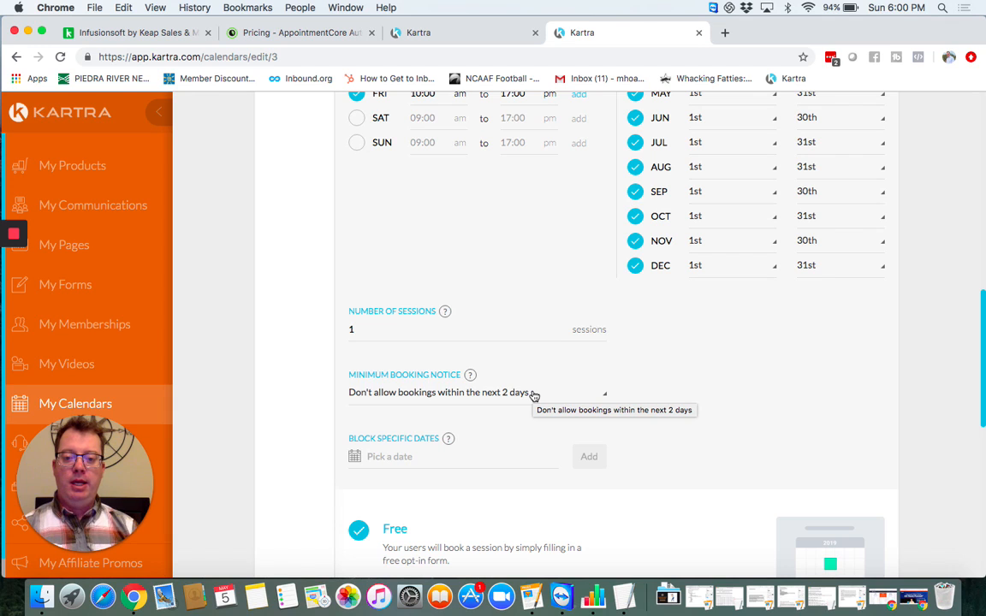
scroll(482, 478, "down", 4)
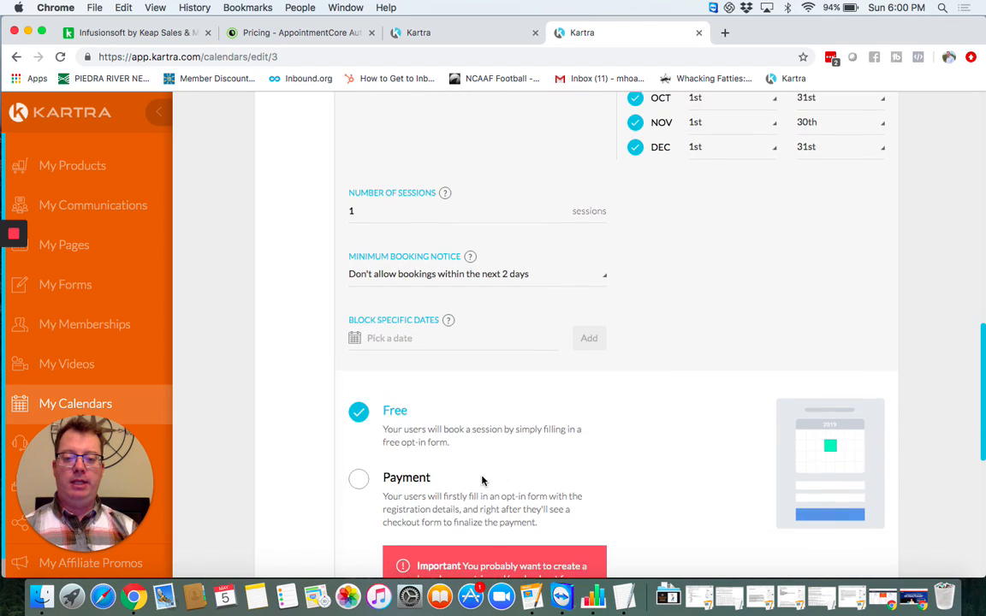
scroll(479, 477, "down", 2)
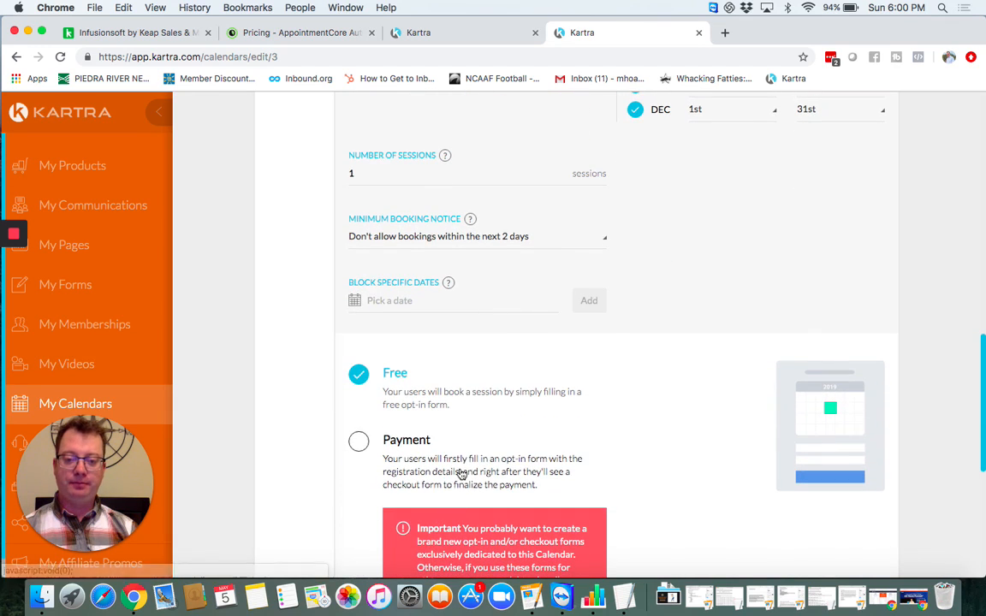
scroll(489, 419, "up", 2)
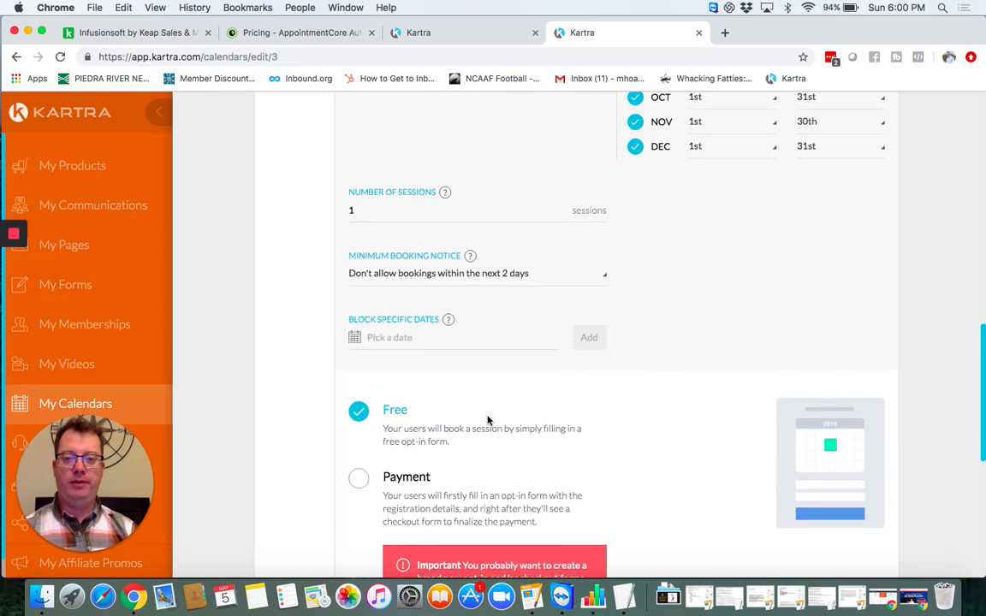
scroll(488, 420, "up", 20)
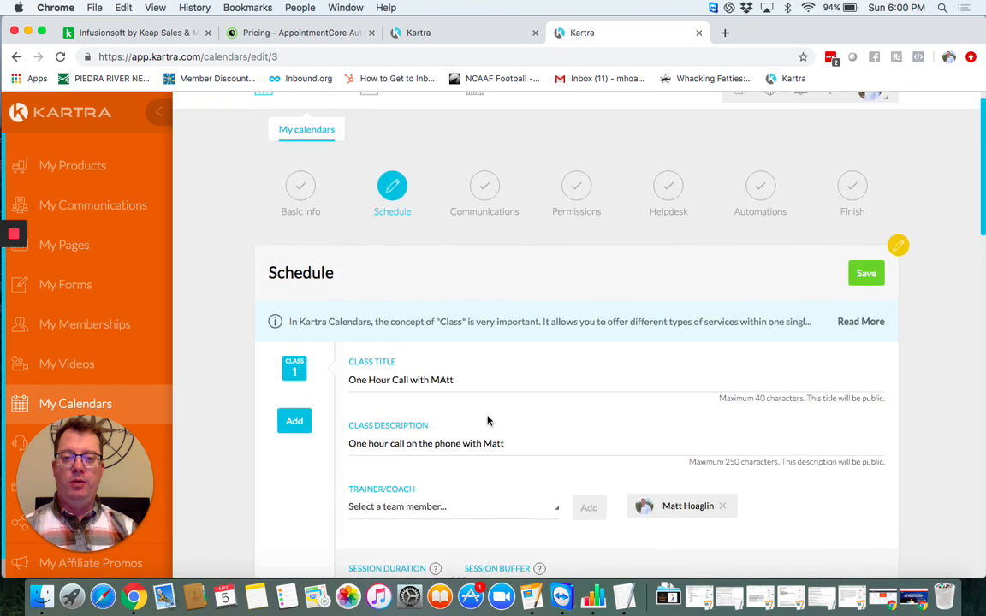
scroll(488, 421, "down", 10)
scroll(490, 418, "up", 8)
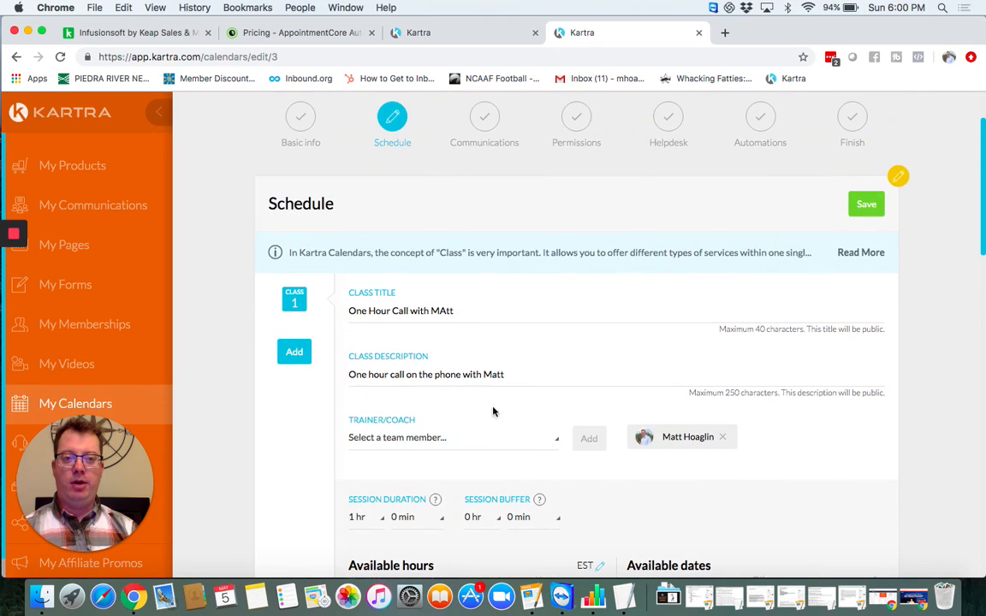
left_click(868, 206)
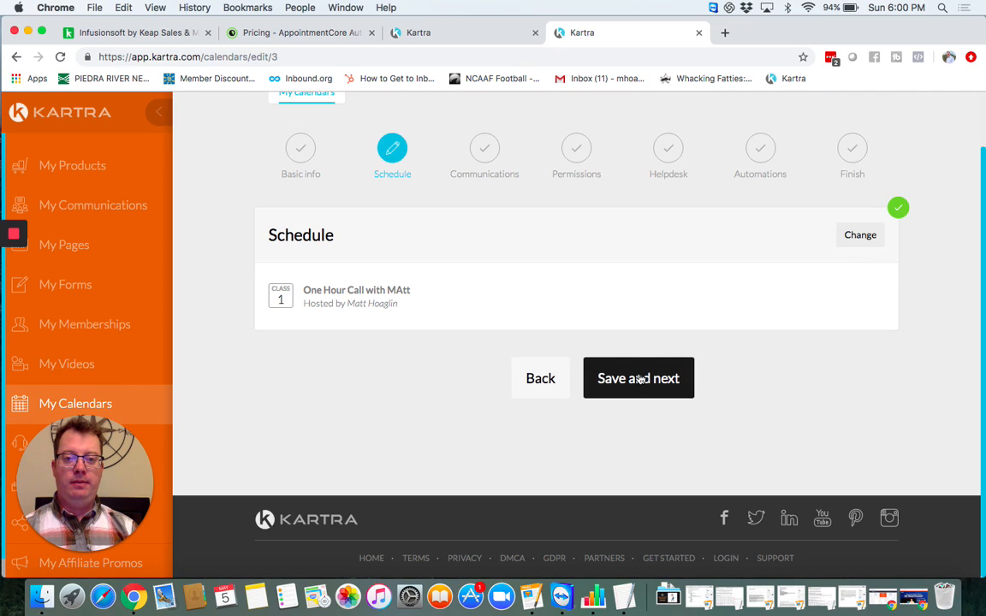
Reopen the schedule to check its opt-in form, save it, and advance to the calendar's Communications settings
left_click(857, 239)
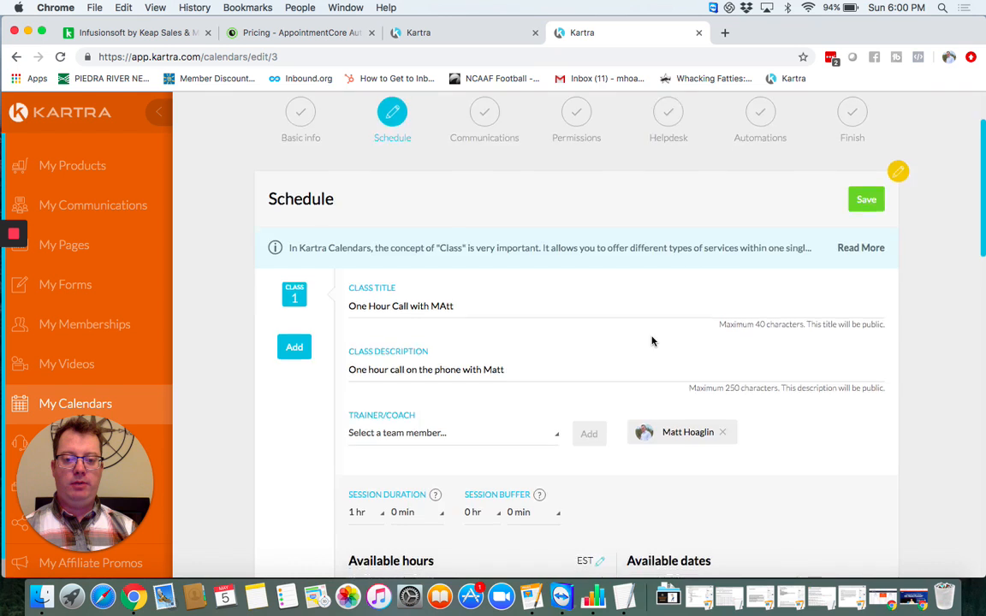
scroll(650, 341, "down", 15)
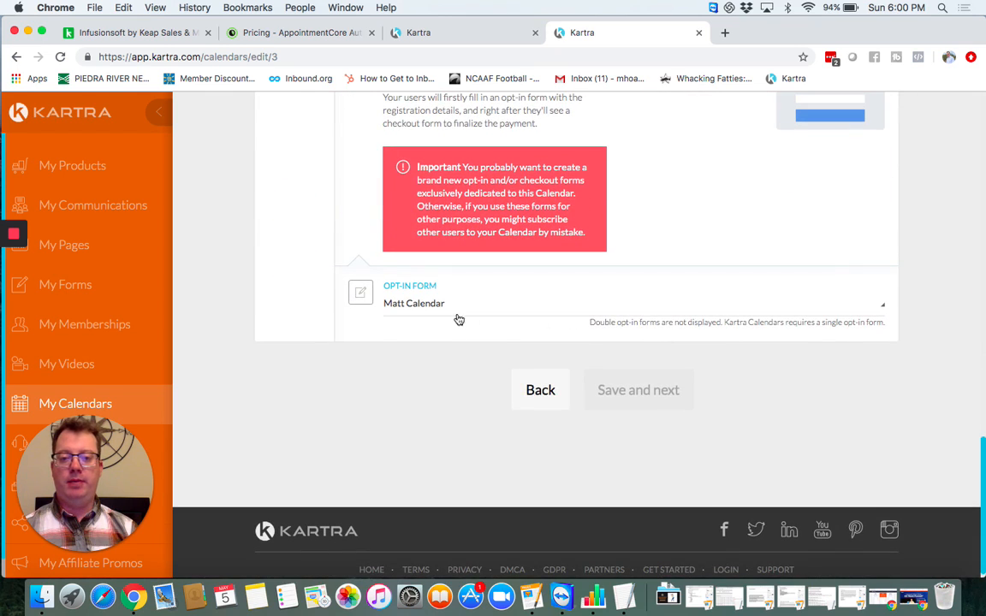
scroll(666, 289, "up", 15)
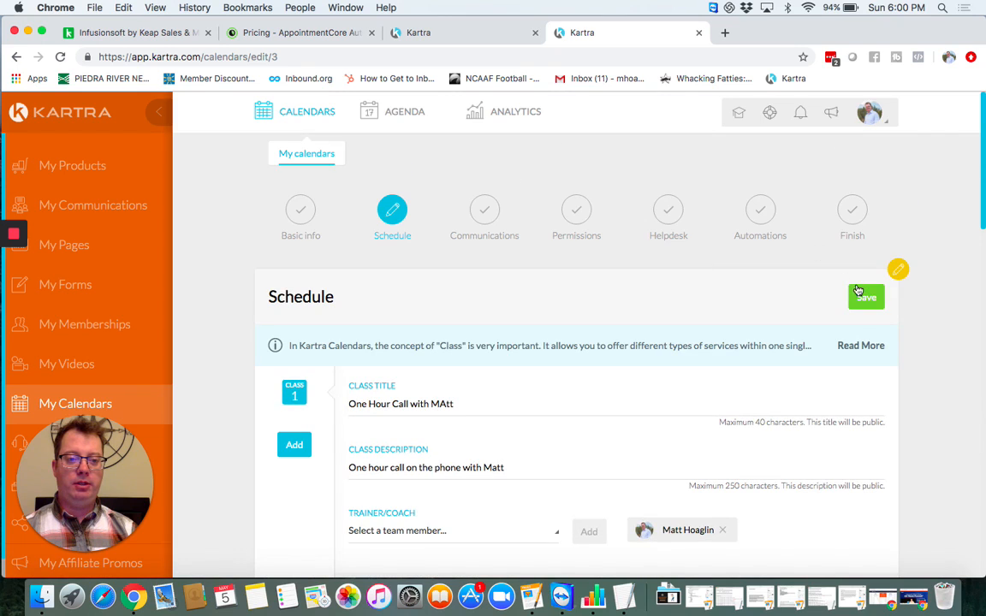
left_click(861, 296)
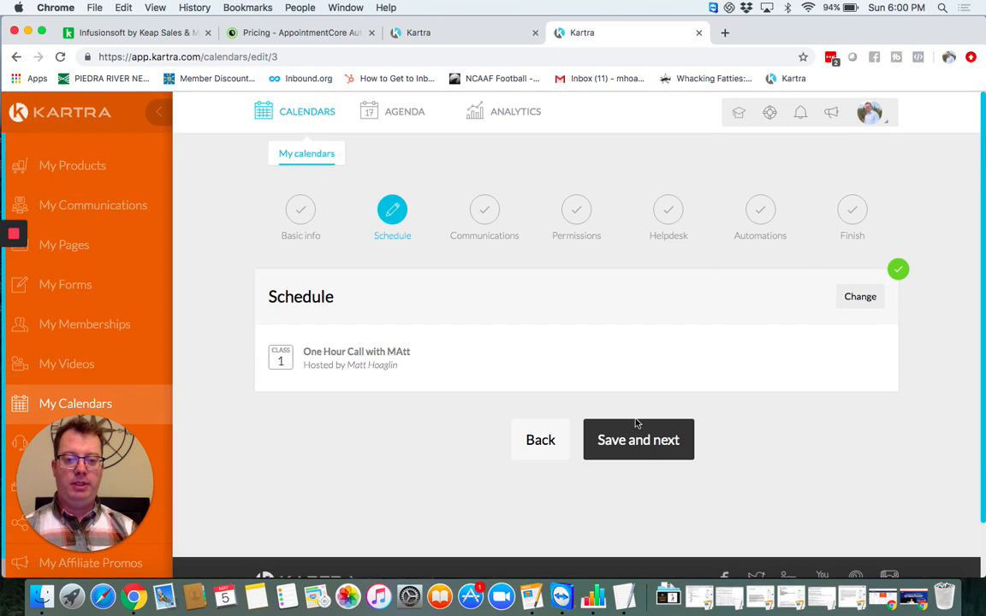
left_click(632, 436)
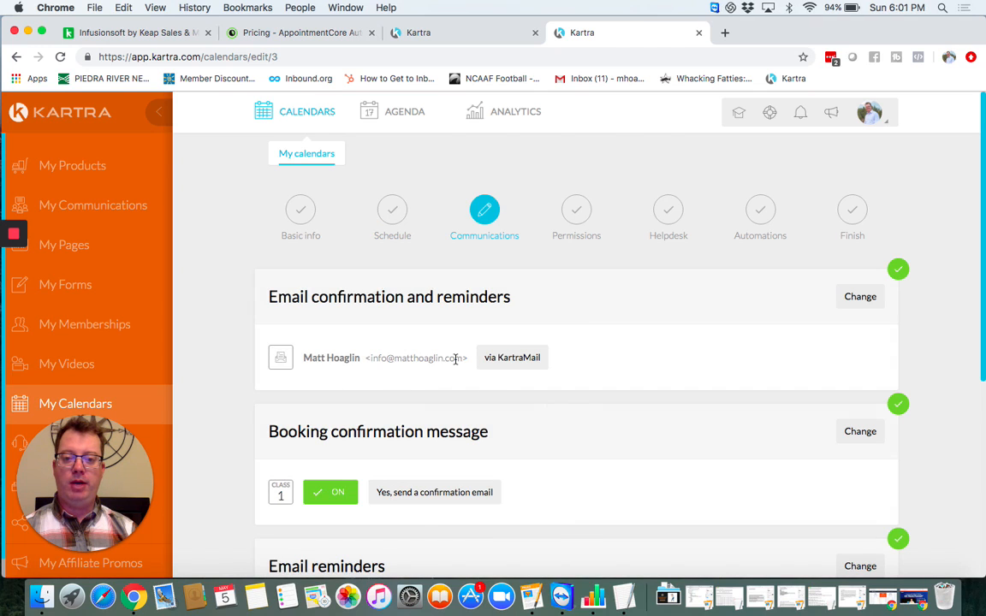
Open the email confirmation and reminders settings, review the gateway and sender details, and save them
left_click(855, 295)
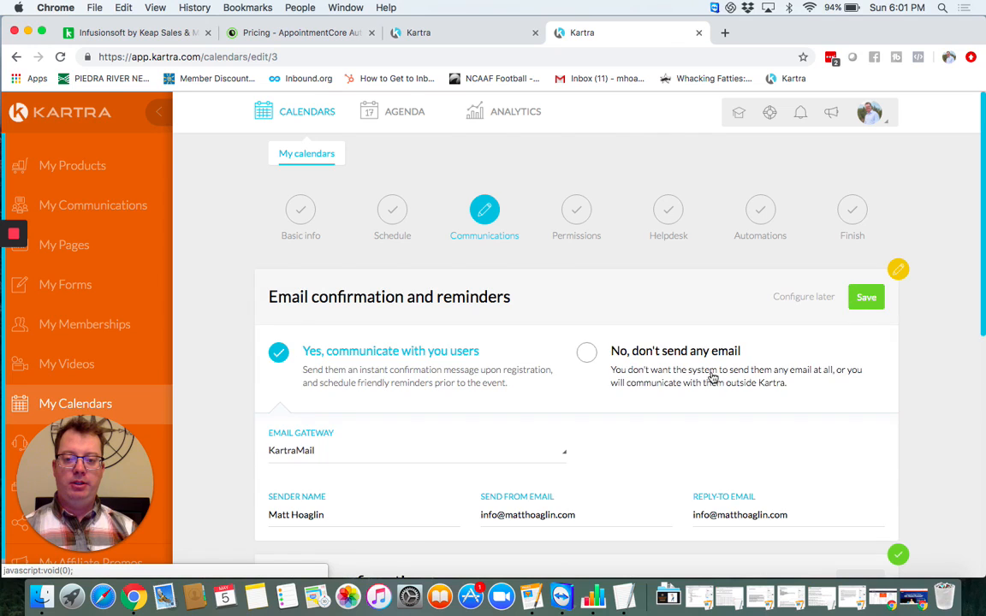
scroll(711, 379, "down", 3)
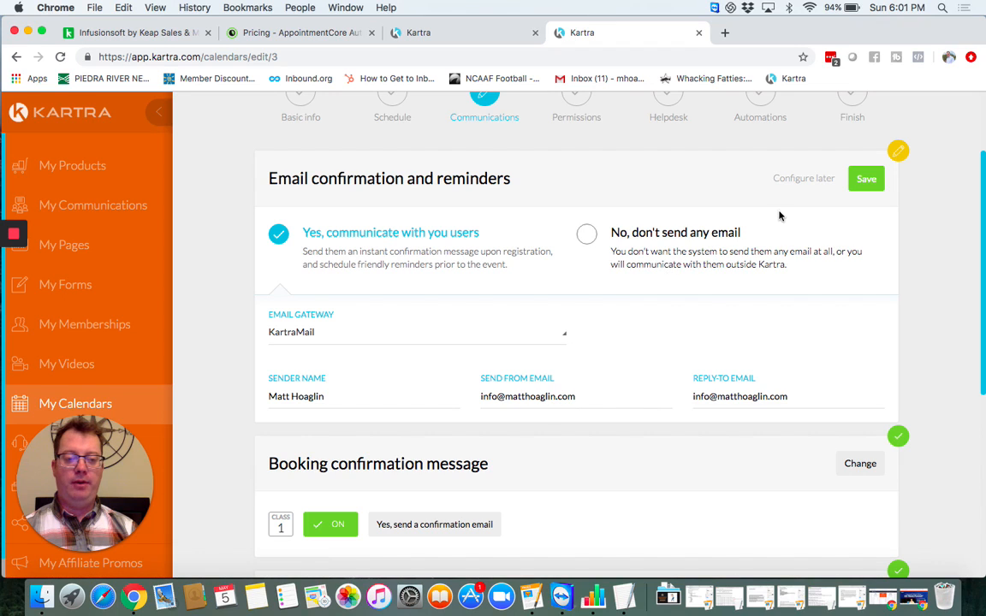
left_click(863, 183)
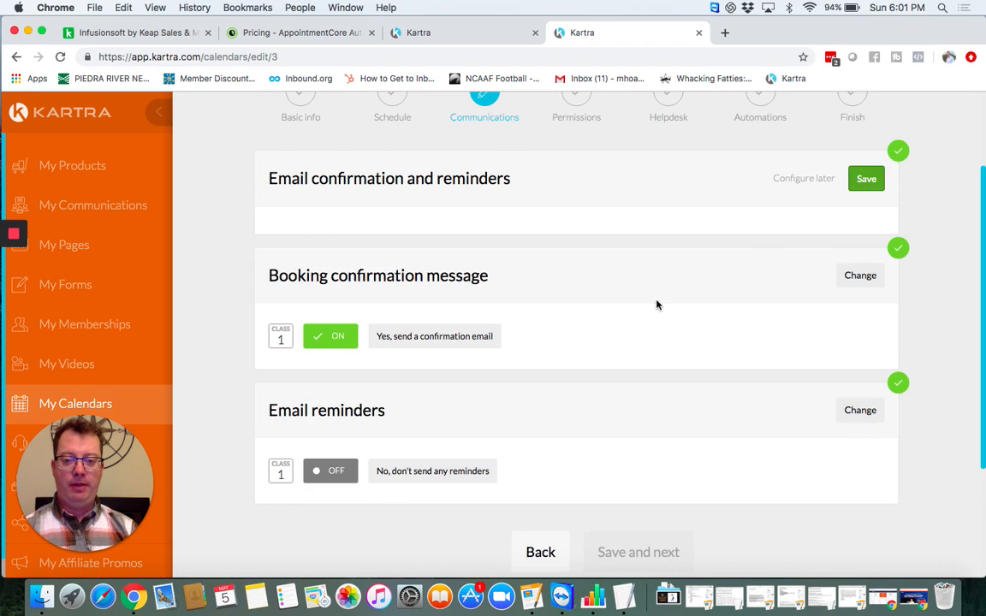
scroll(425, 281, "down", 1)
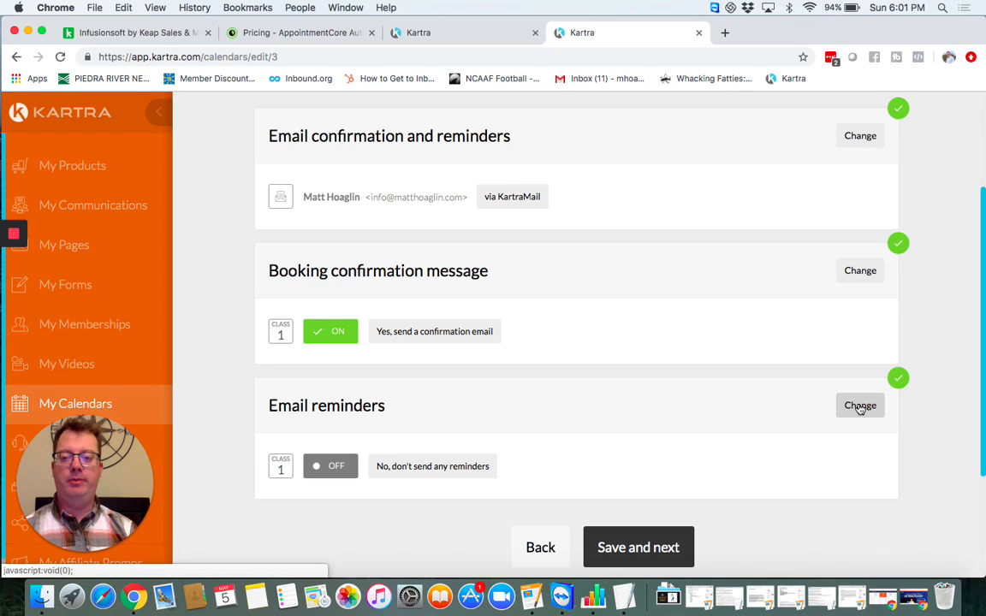
Review the email reminder, session cancellation, session approval and customer support settings, saving each stage through to Automations
scroll(656, 423, "up", 1)
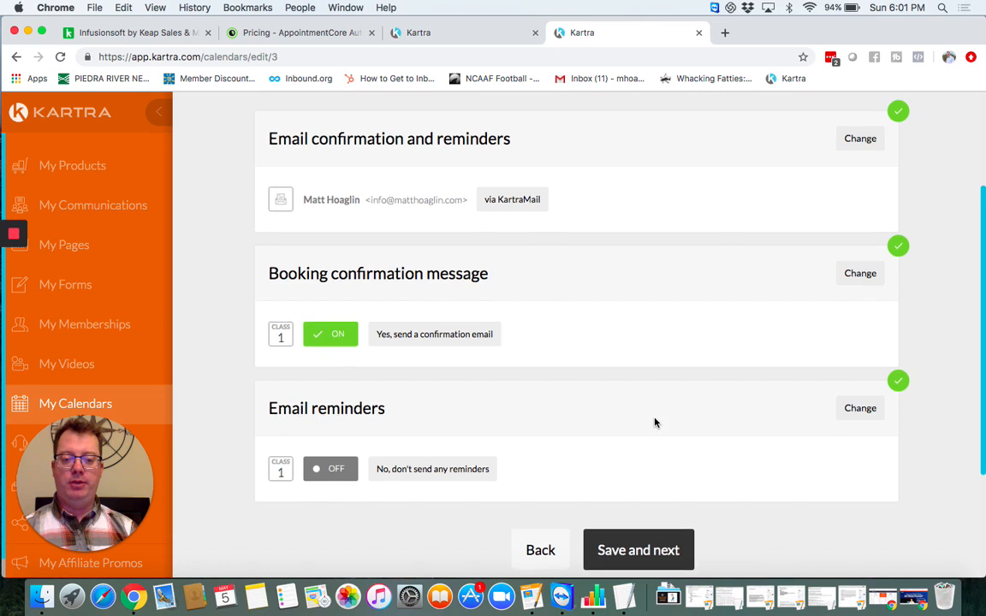
scroll(657, 454, "down", 1)
scroll(655, 539, "down", 3)
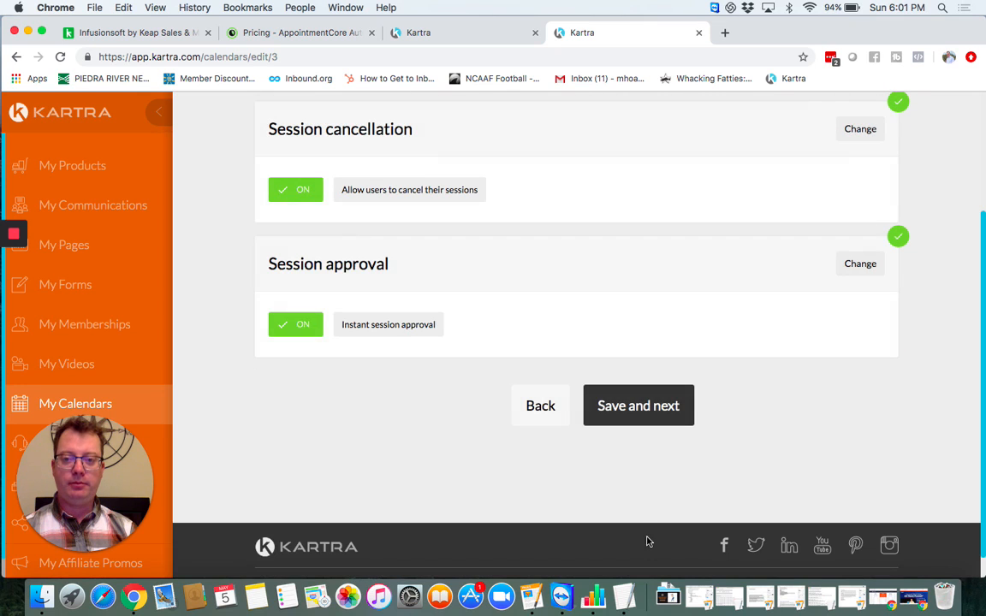
scroll(638, 415, "up", 2)
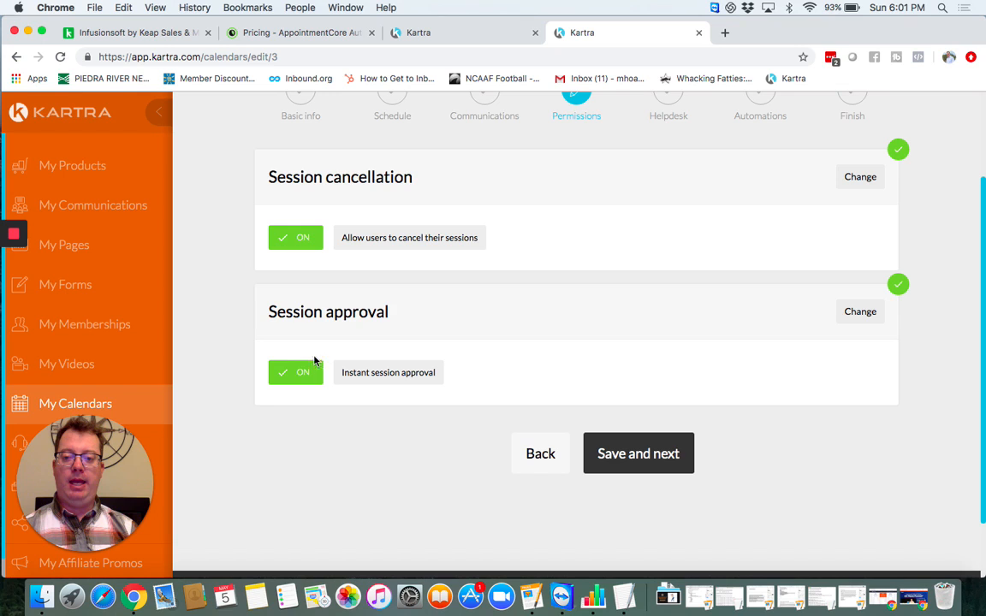
left_click(634, 454)
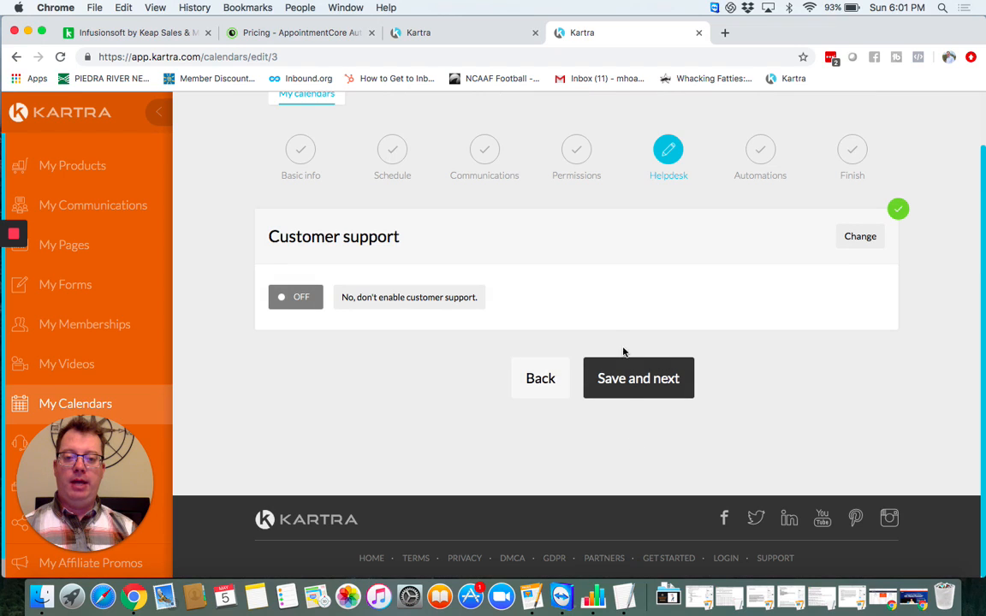
left_click(610, 379)
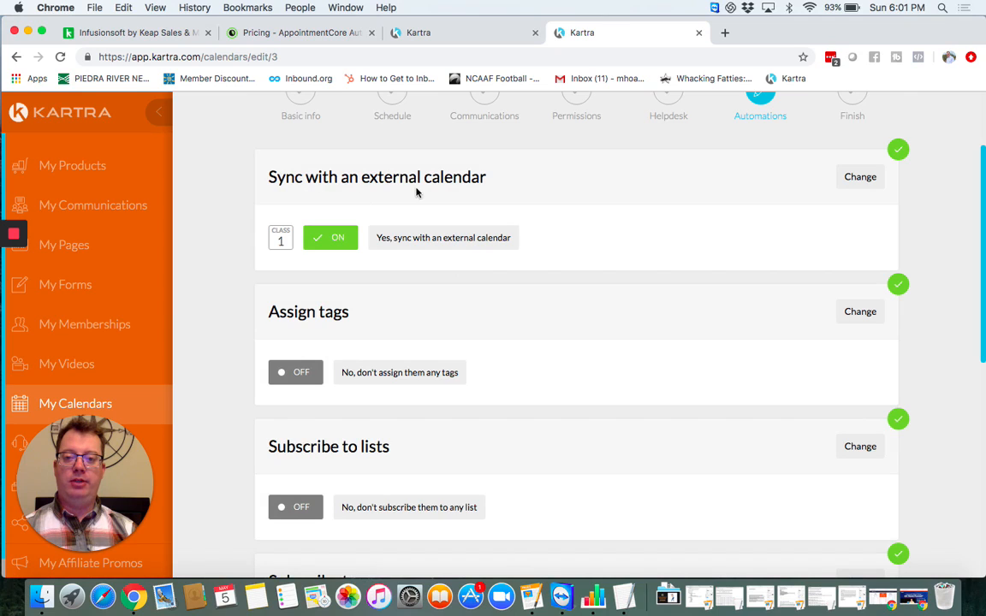
Check and save the external calendar sync, review the tag, list, sequence and advanced automation settings, and advance to Finish
left_click(849, 185)
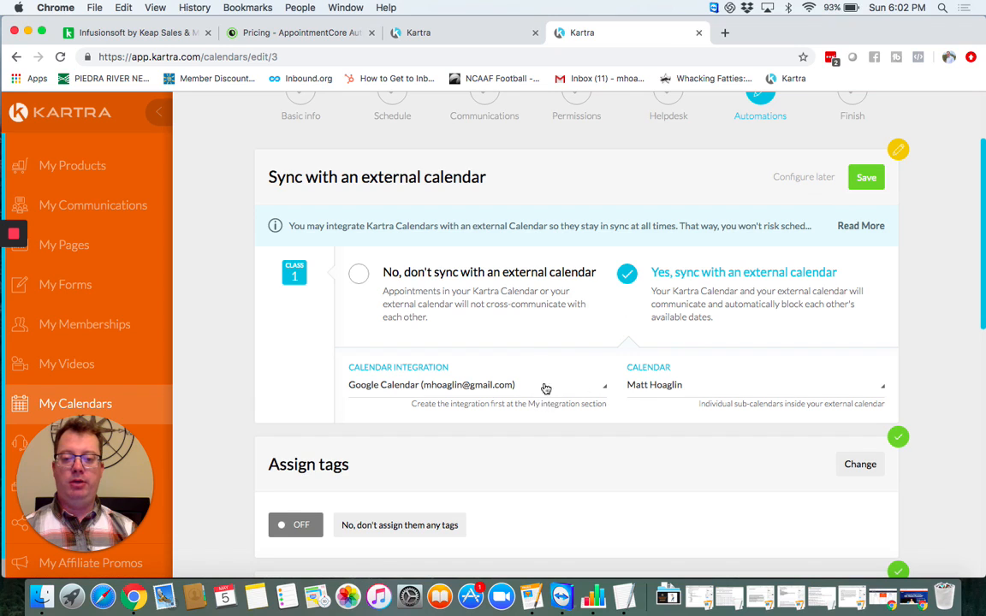
left_click(867, 177)
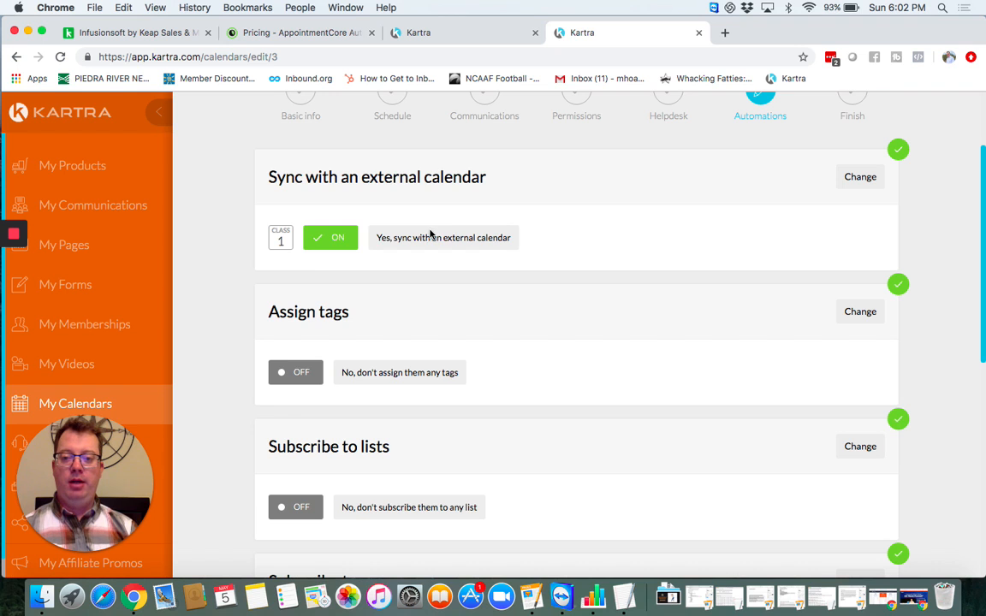
scroll(420, 316, "down", 3)
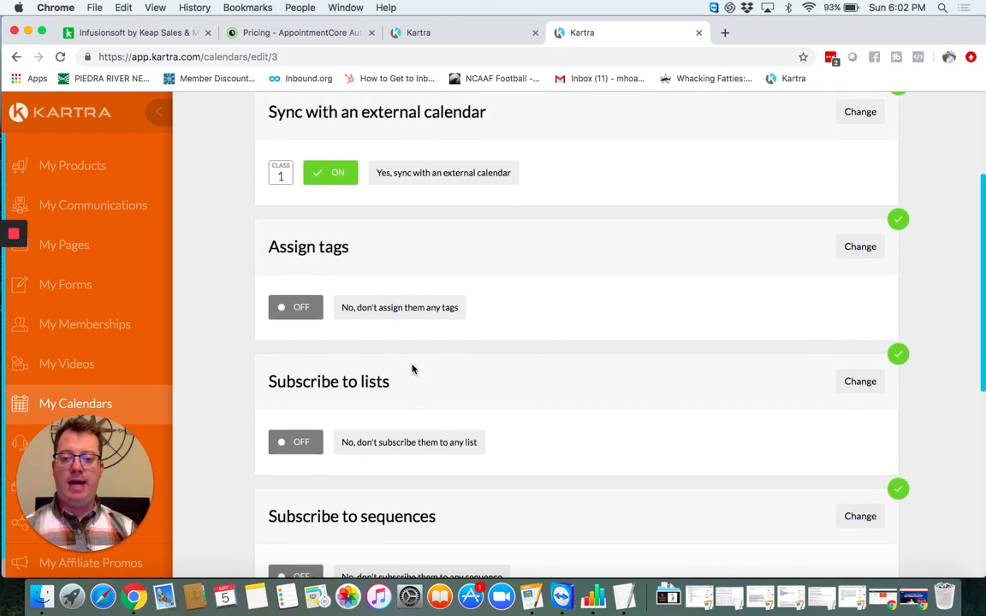
scroll(412, 369, "down", 4)
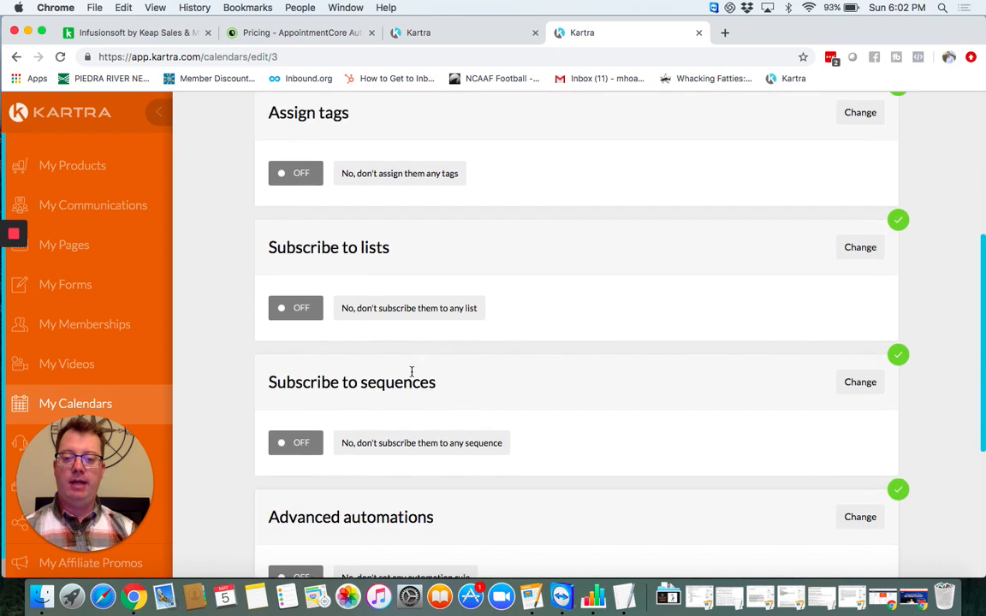
scroll(411, 400, "down", 4)
scroll(485, 328, "up", 6)
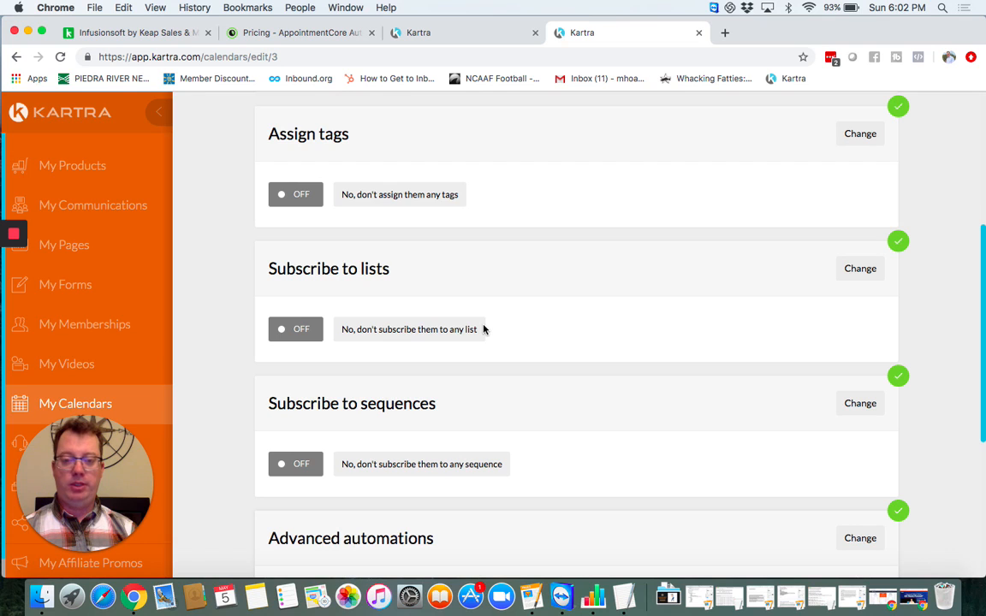
scroll(484, 329, "down", 5)
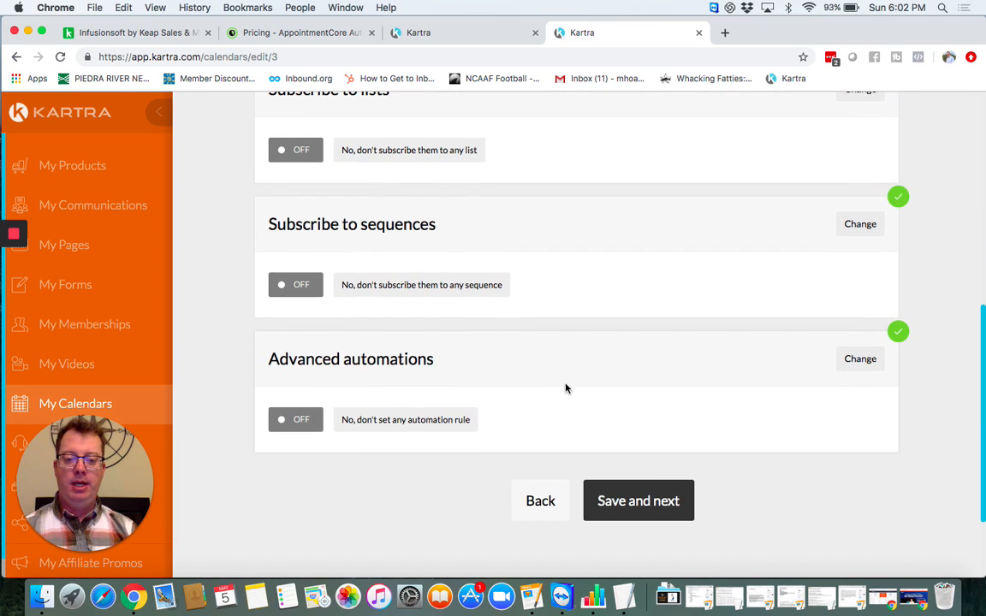
left_click(653, 504)
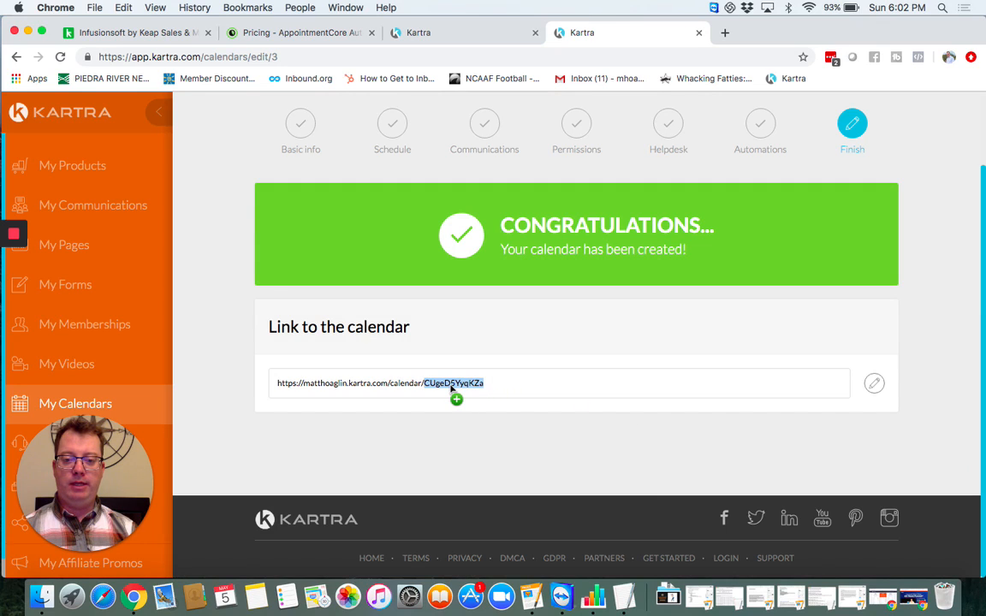
Copy the finished calendar's link and load its public booking page in a new browser tab
triple_click(454, 387)
key("super+c")
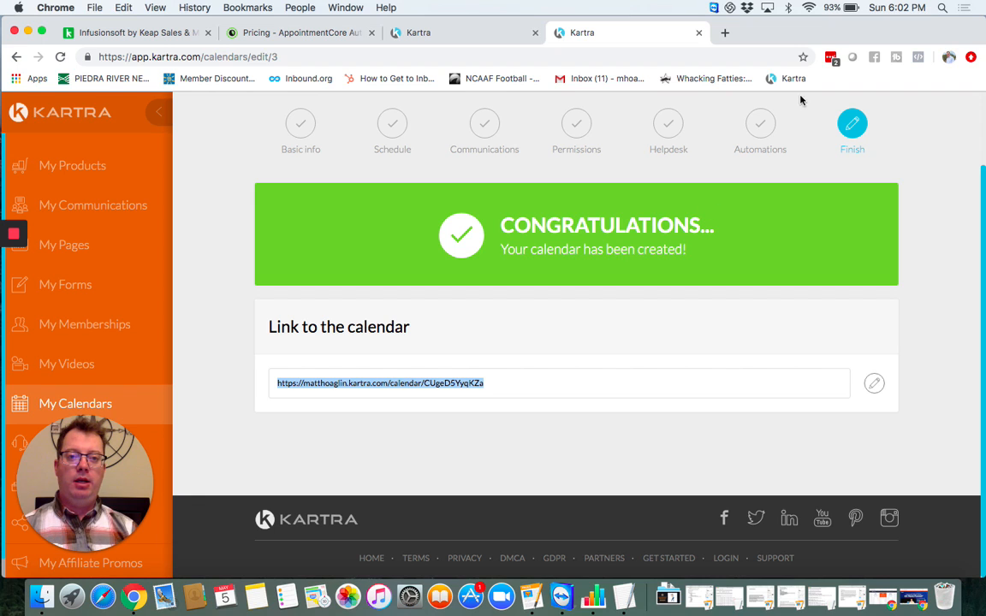
left_click(725, 33)
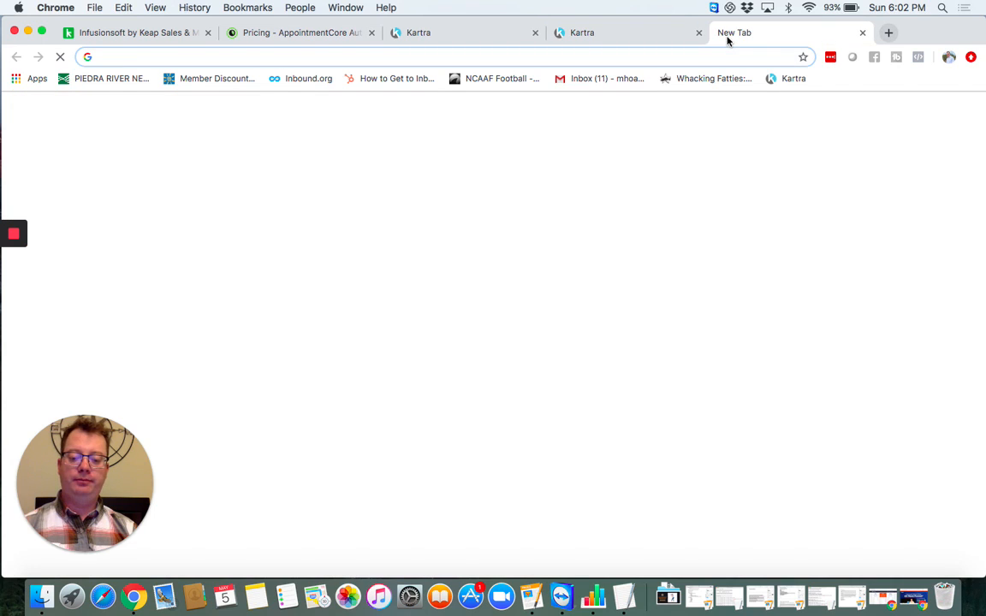
key("super+v")
key("Return")
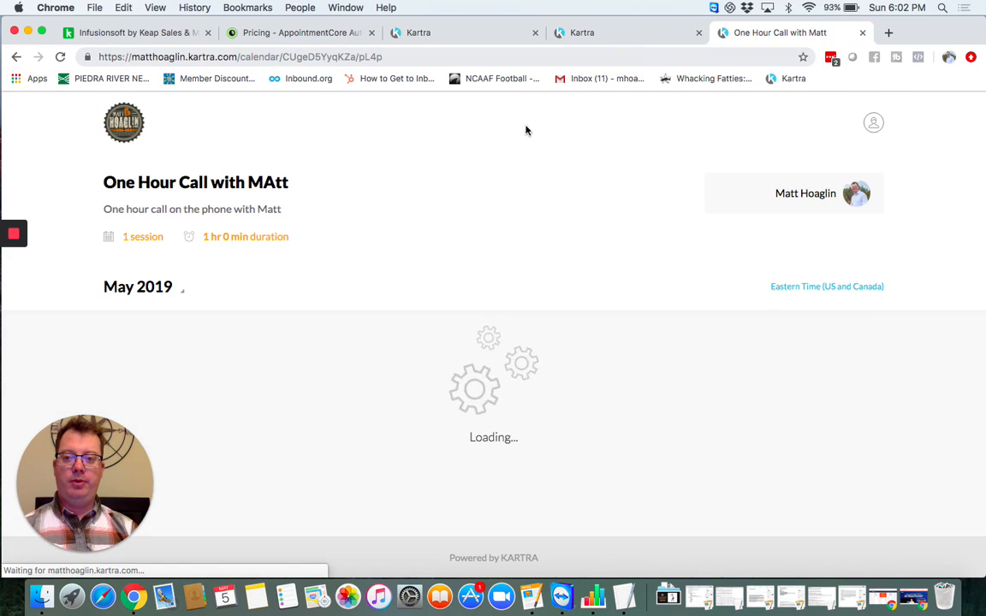
Advance the booking calendar to the week of May 6–12 and select the Thursday 09 slot, 11:00 am - 12:00 pm
scroll(214, 182, "down", 2)
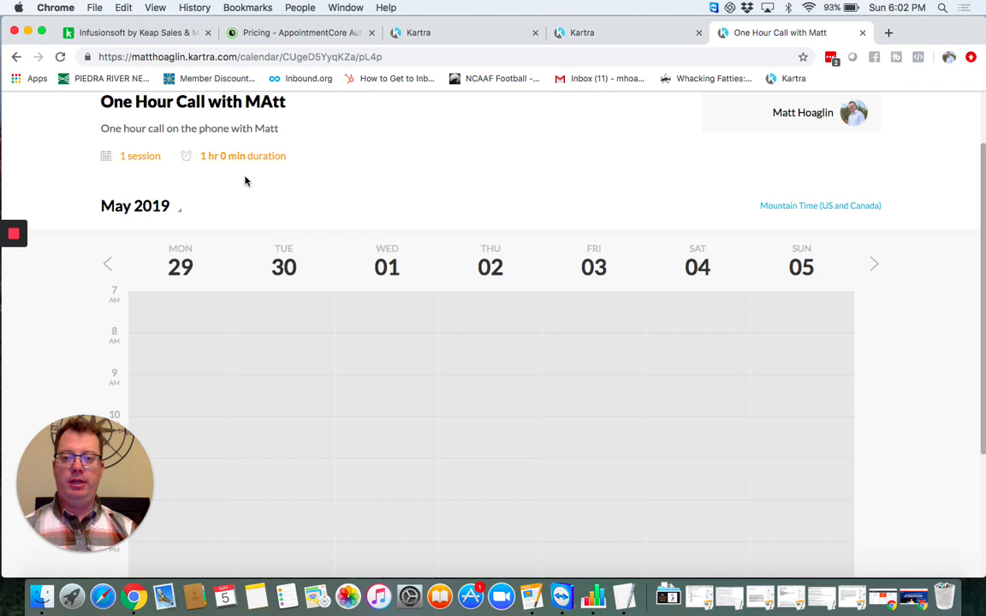
scroll(357, 233, "down", 2)
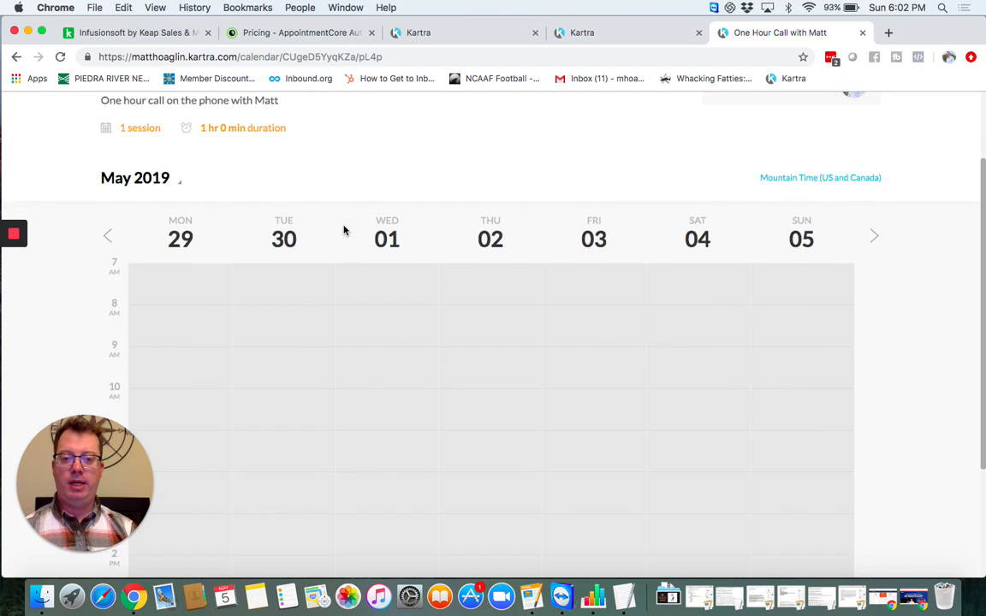
scroll(289, 357, "down", 1)
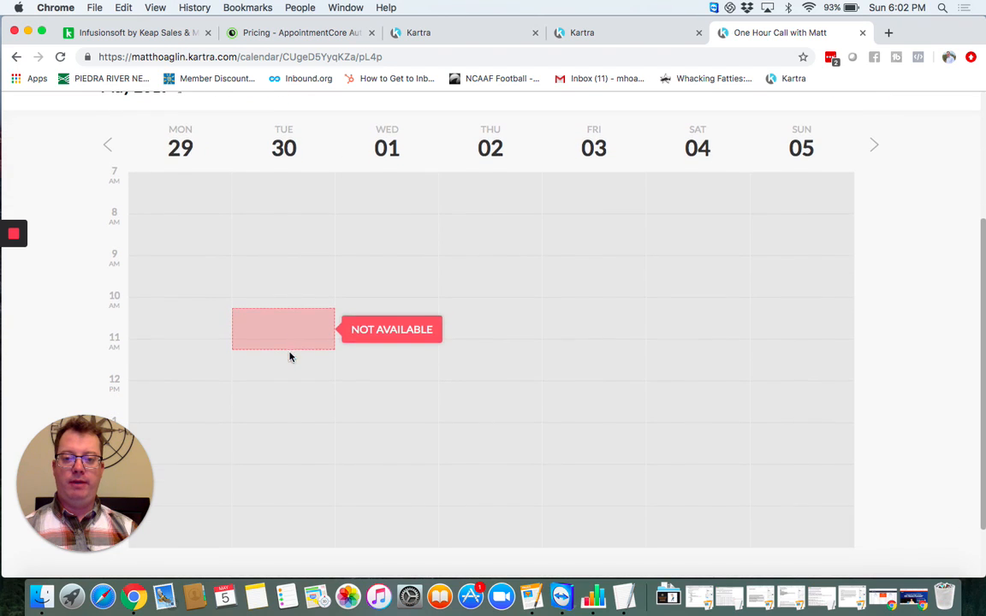
left_click(874, 147)
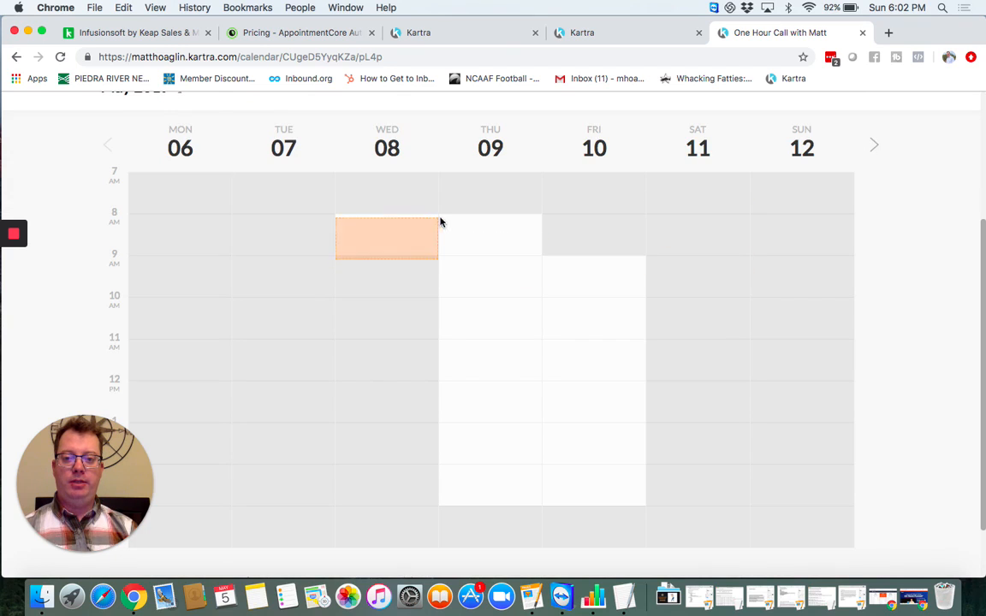
left_click(503, 346)
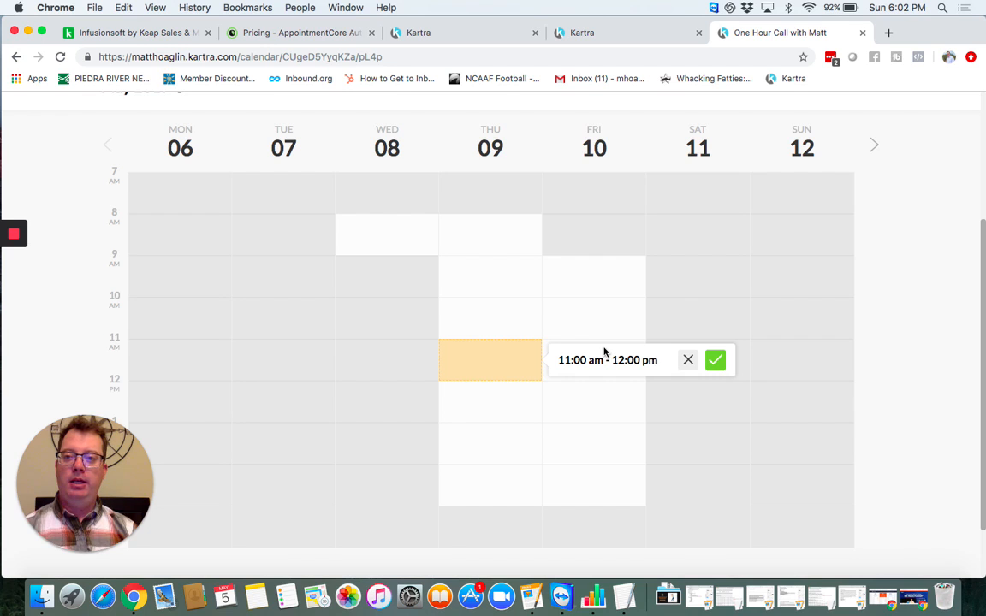
Revisit the AppointmentCore pricing page for comparison and return to the Kartra booking page
left_click(301, 34)
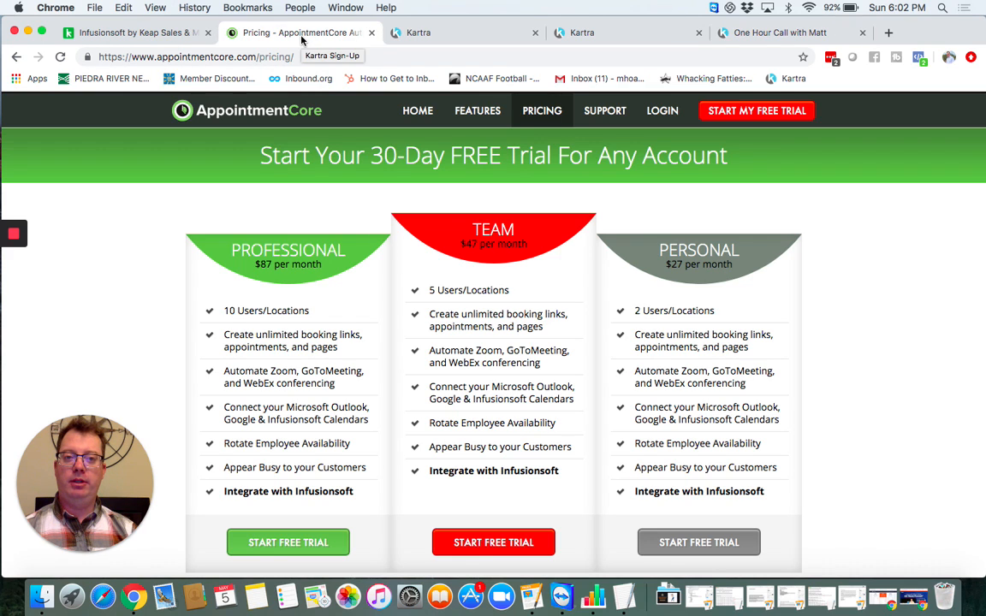
left_click(758, 38)
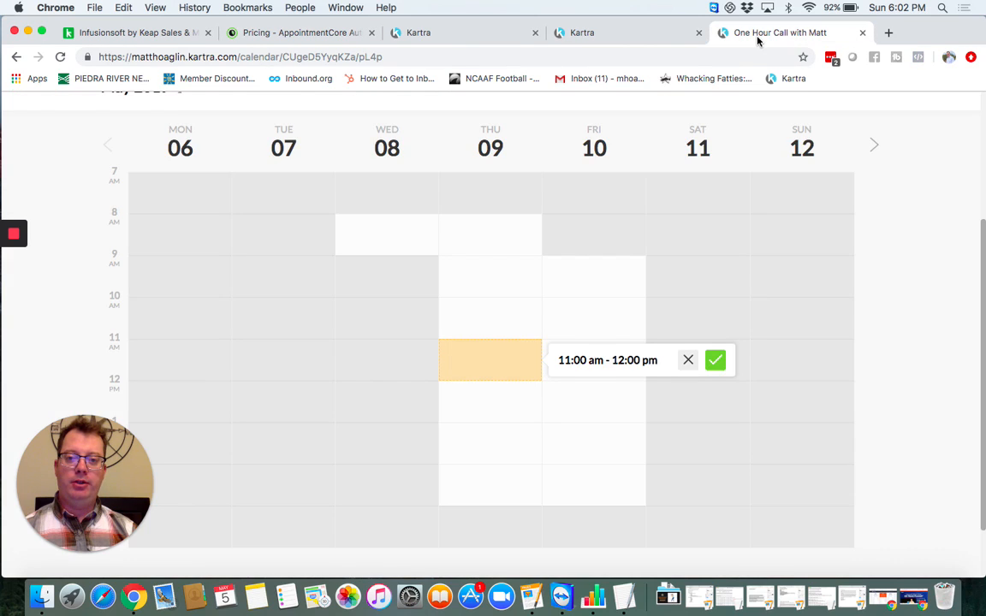